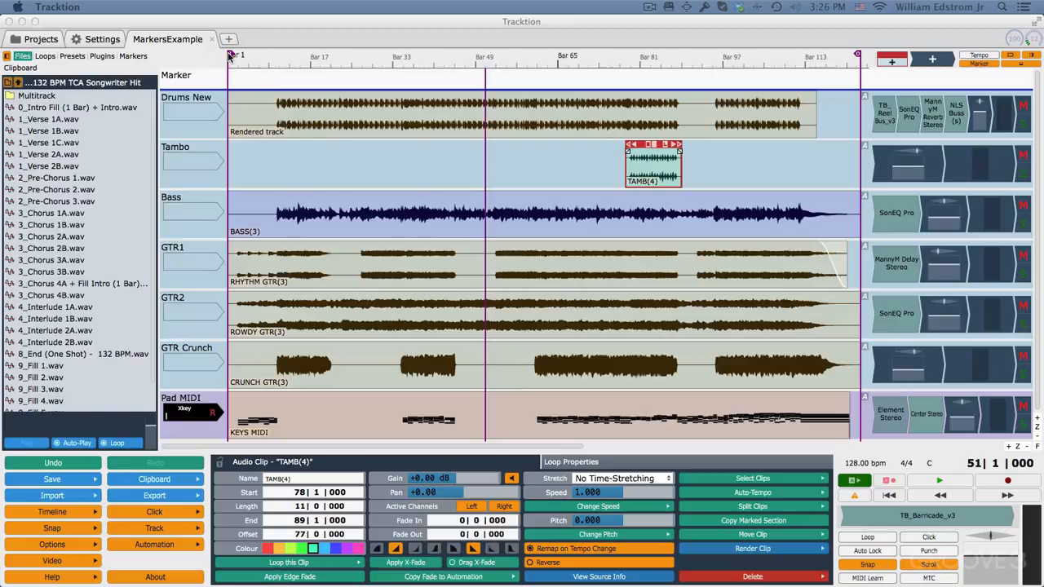
Set the in-mark at bar 33 and the out-mark at bar 65 on the timeline
{"action": "mouse_move", "coordinate": [231, 55]}
{"action": "left_mouse_down"}
{"action": "mouse_move", "coordinate": [399, 60]}
{"action": "mouse_move", "coordinate": [323, 58]}
{"action": "left_mouse_up"}
{"action": "left_click", "coordinate": [362, 83]}
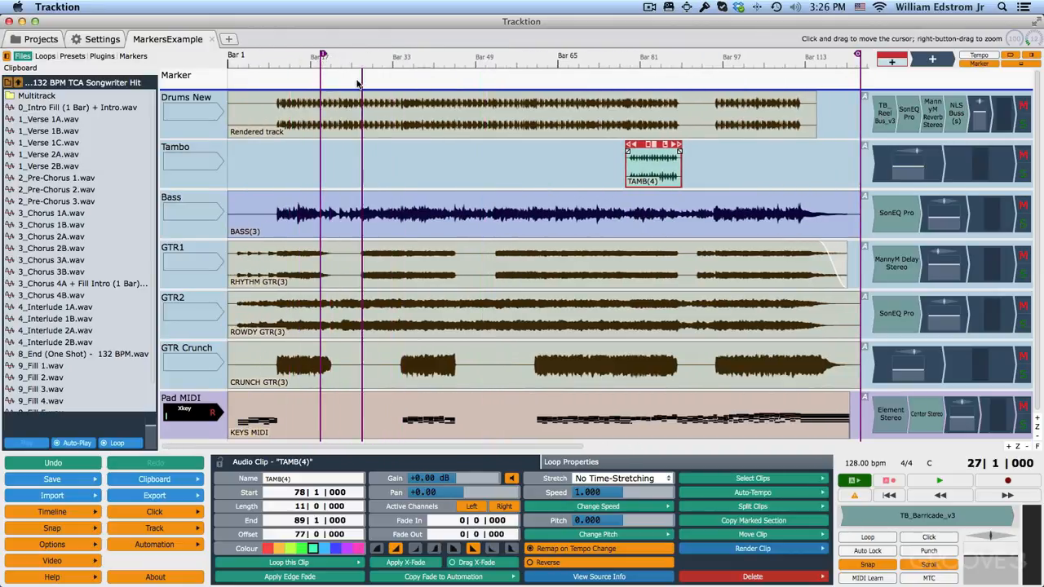
{"action": "left_click", "coordinate": [390, 74]}
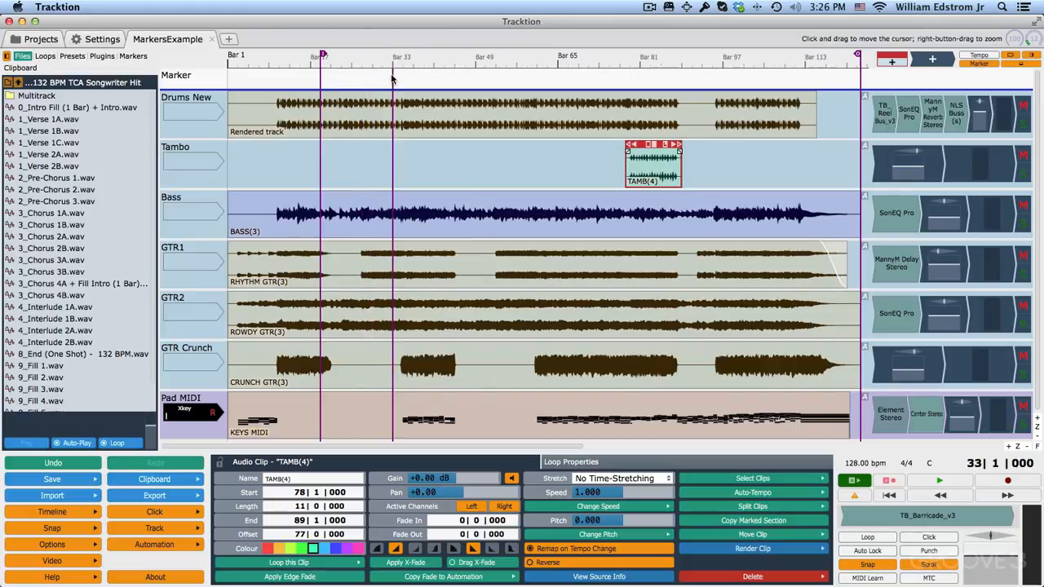
{"action": "key", "text": "i"}
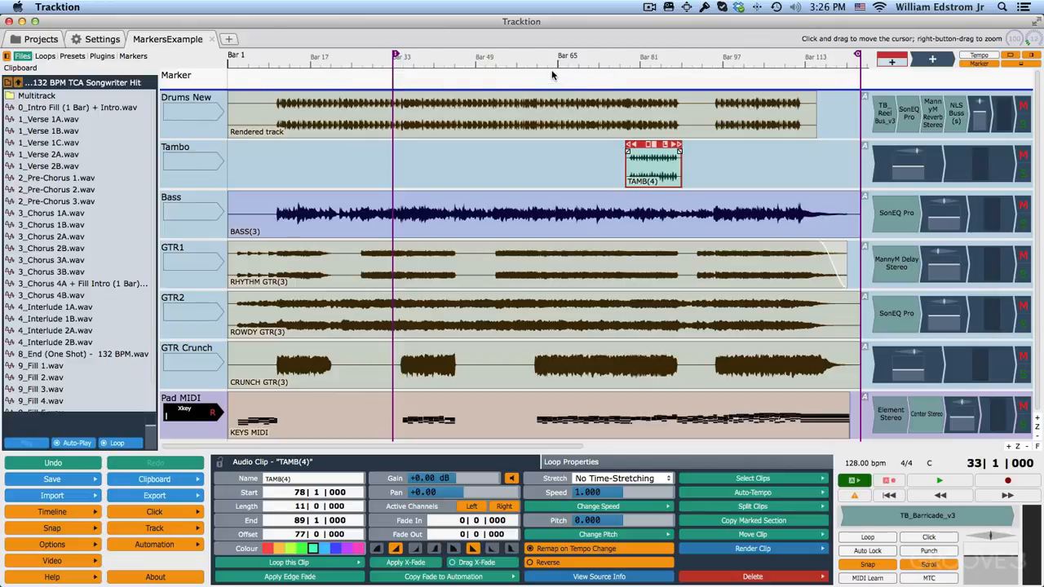
{"action": "left_click_drag", "start_coordinate": [551, 70], "coordinate": [557, 79]}
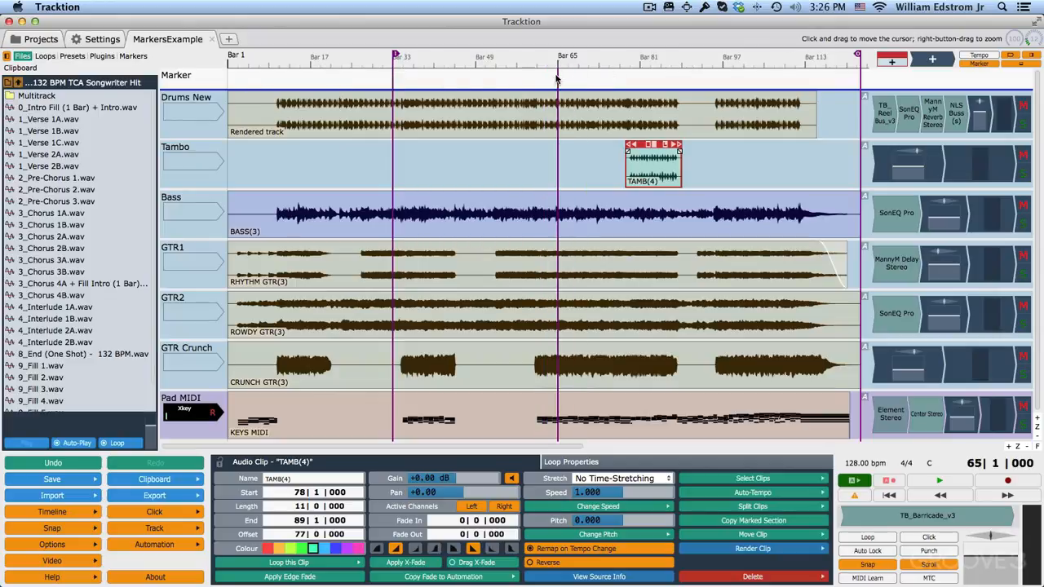
{"action": "key", "text": "o"}
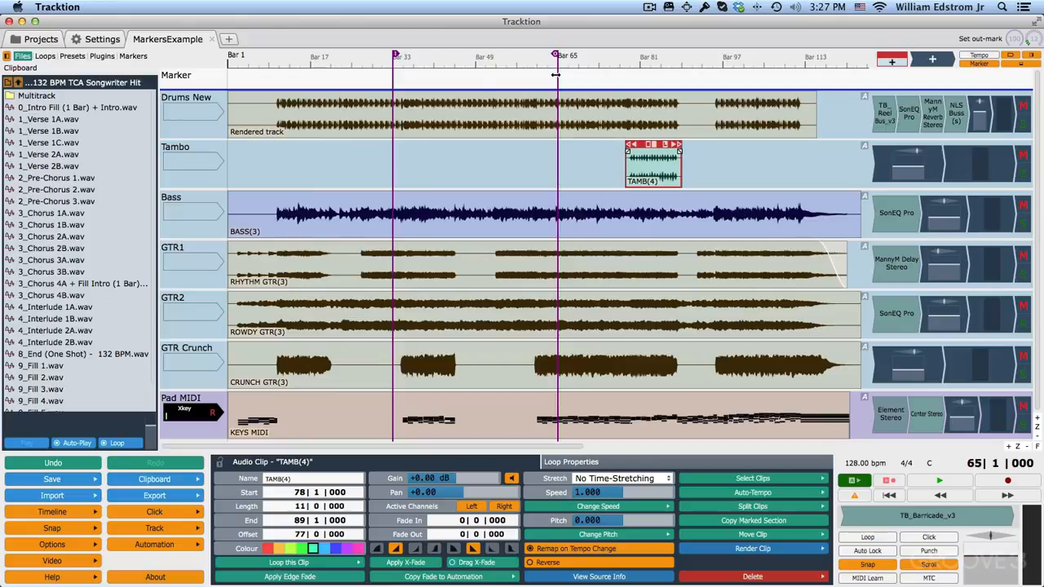
{"action": "left_click", "coordinate": [321, 79]}
{"action": "left_click", "coordinate": [412, 86]}
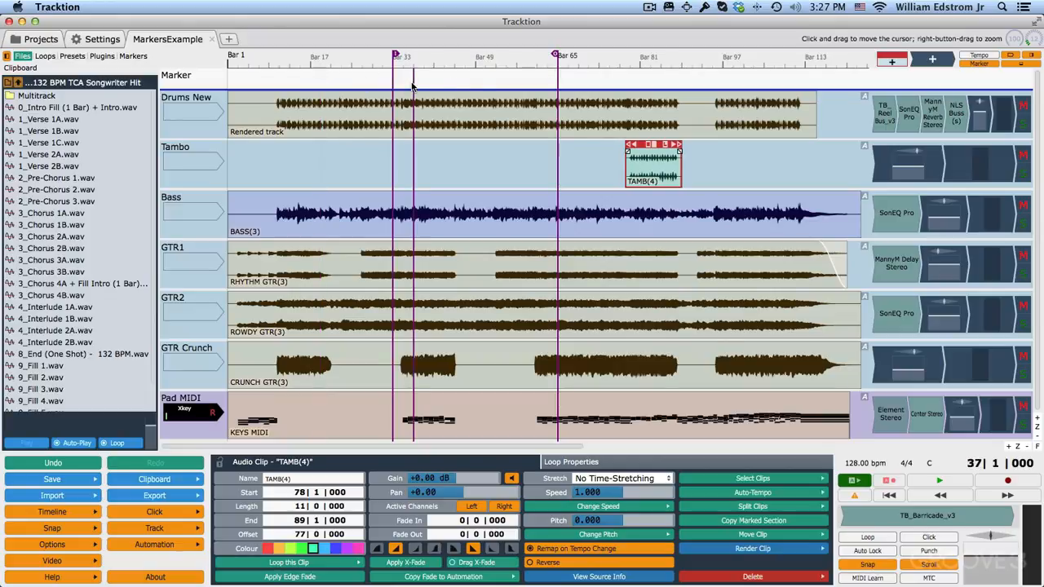
{"action": "left_click", "coordinate": [445, 85]}
{"action": "left_click", "coordinate": [498, 82]}
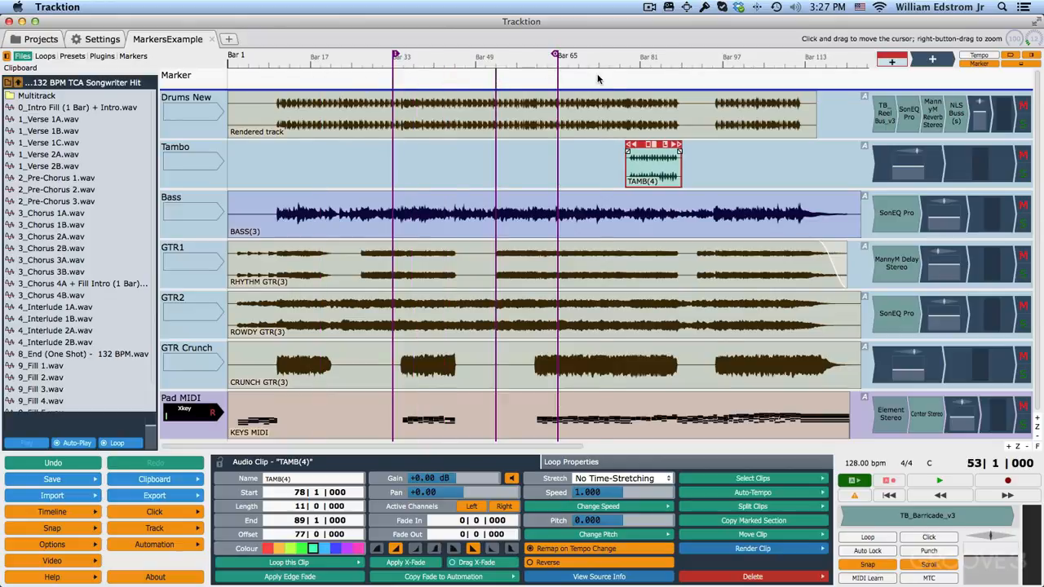
{"action": "left_click", "coordinate": [598, 84]}
{"action": "left_click", "coordinate": [542, 84]}
{"action": "left_click", "coordinate": [445, 86]}
{"action": "left_click", "coordinate": [516, 86]}
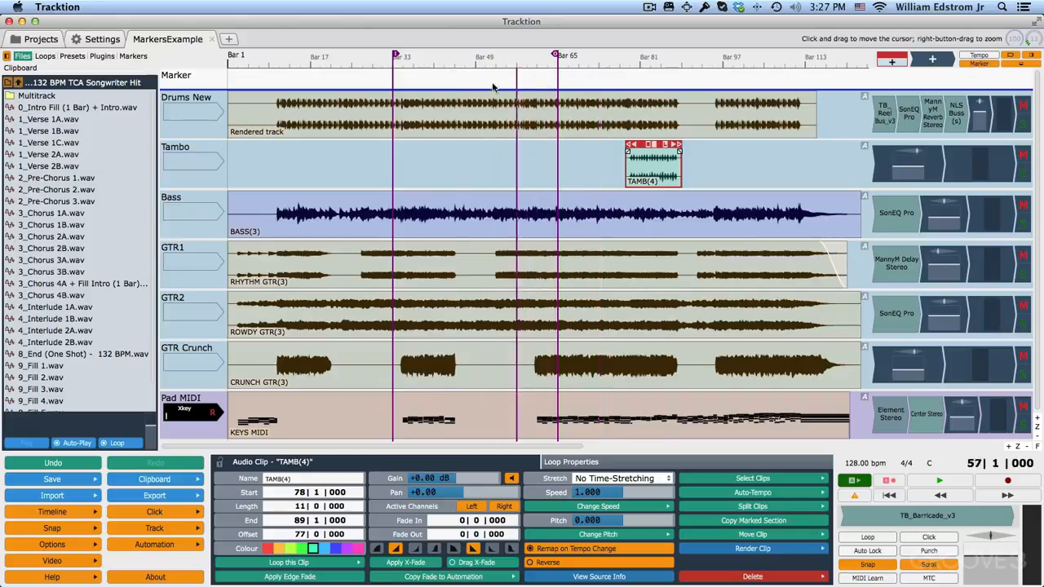
{"action": "left_click", "coordinate": [670, 85]}
{"action": "left_click", "coordinate": [475, 86]}
{"action": "left_click", "coordinate": [620, 86]}
{"action": "left_click", "coordinate": [547, 84]}
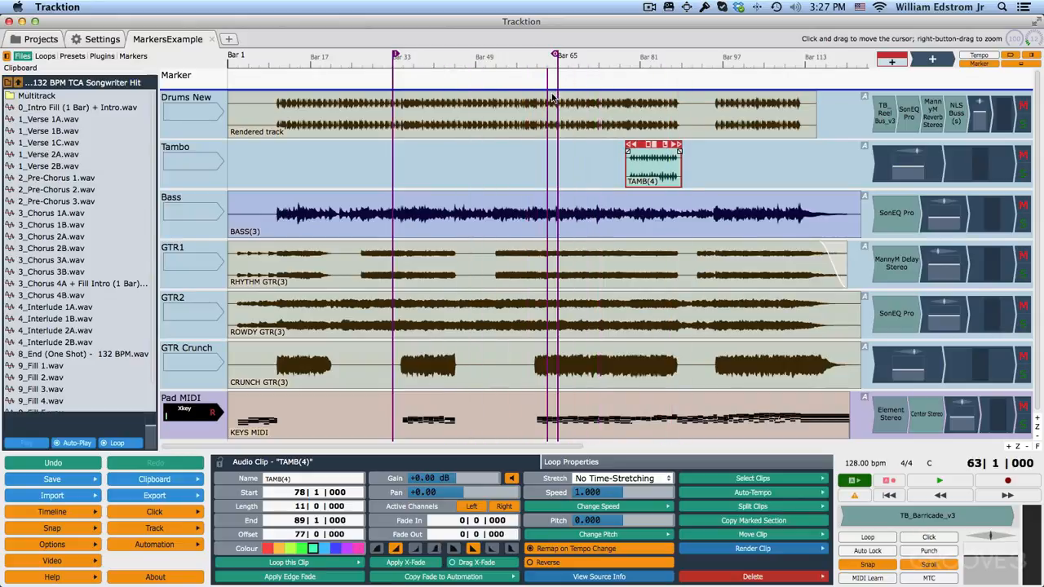
{"action": "left_click", "coordinate": [557, 84]}
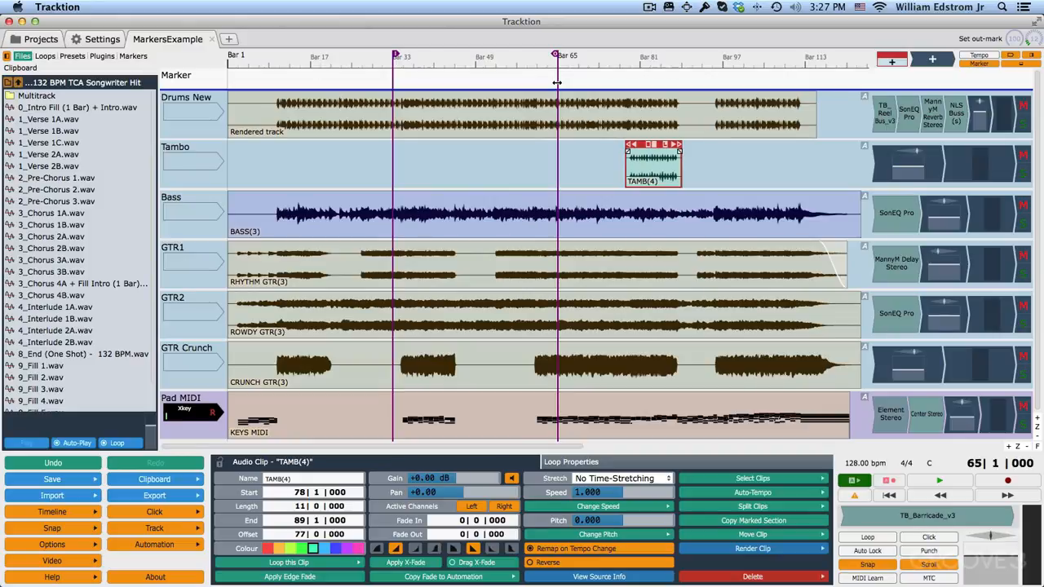
Place the play cursor at bar 41, jump it to the in-mark, and play a short passage from there
{"action": "left_click", "coordinate": [433, 84]}
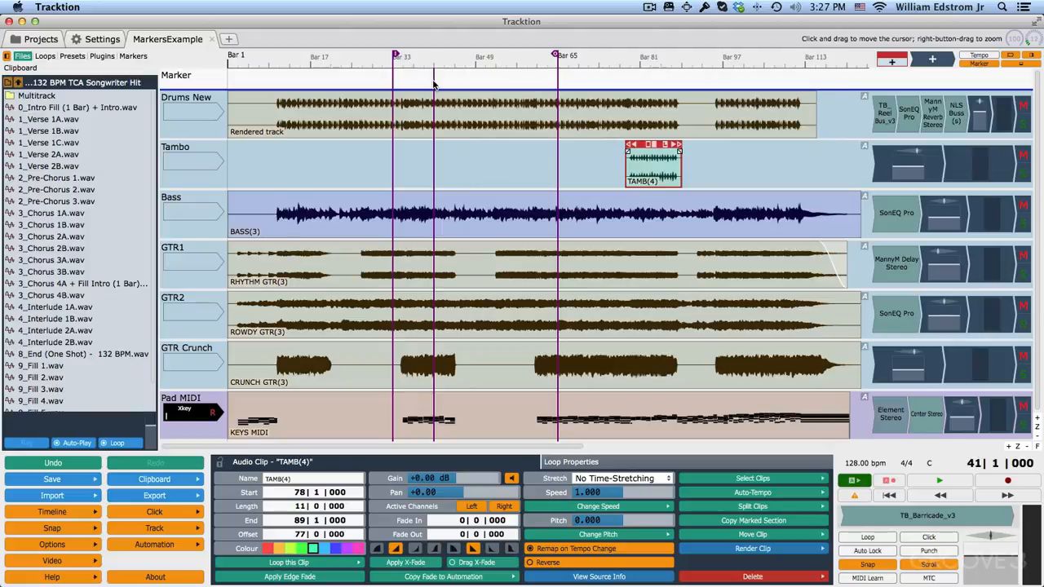
{"action": "key", "text": "j"}
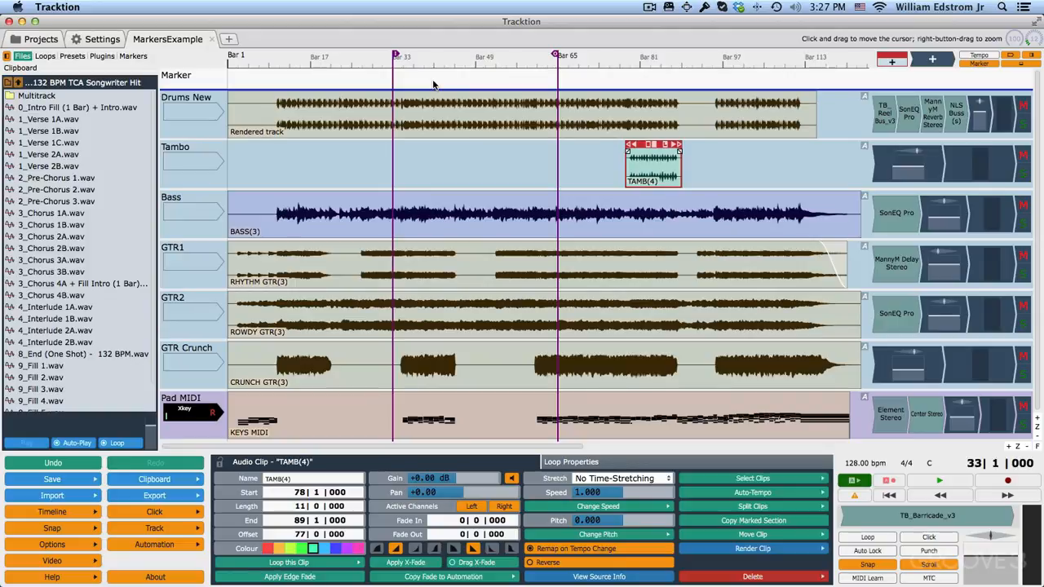
{"action": "key", "text": "space"}
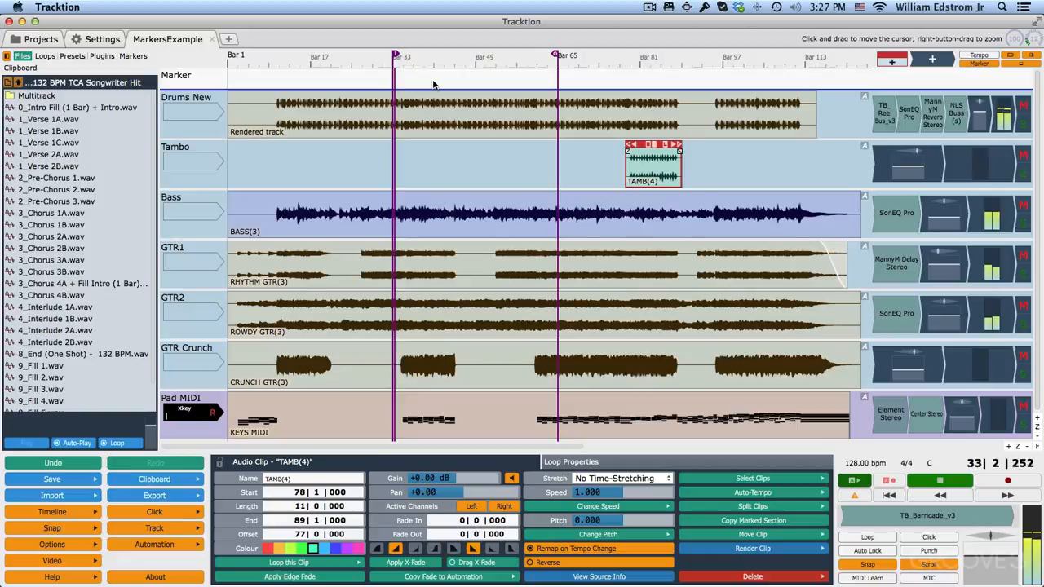
{"action": "key", "text": "space"}
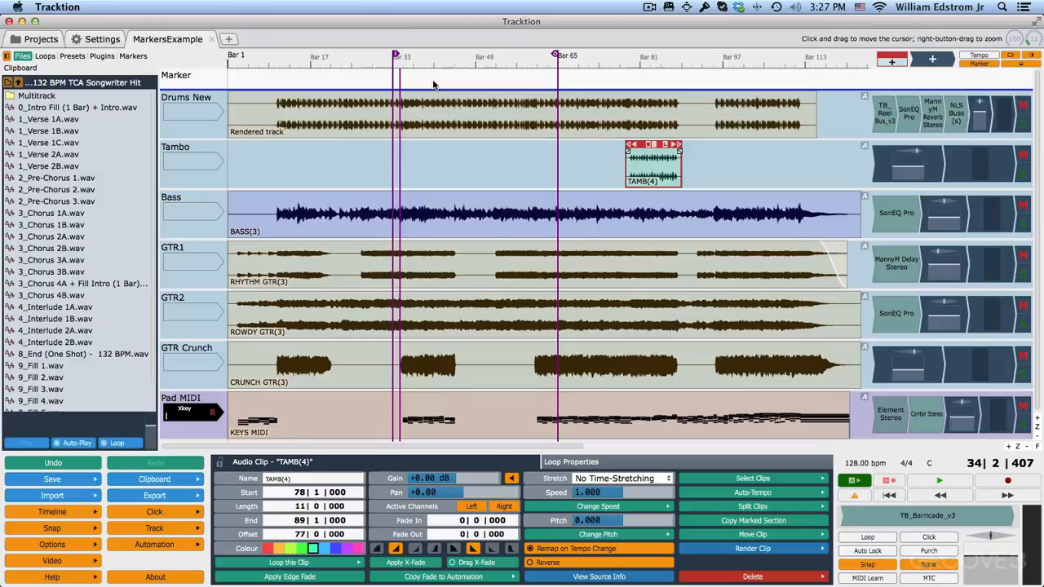
Jump the play cursor to the out-mark and play a short passage from there
{"action": "key", "text": "k"}
{"action": "key", "text": "space"}
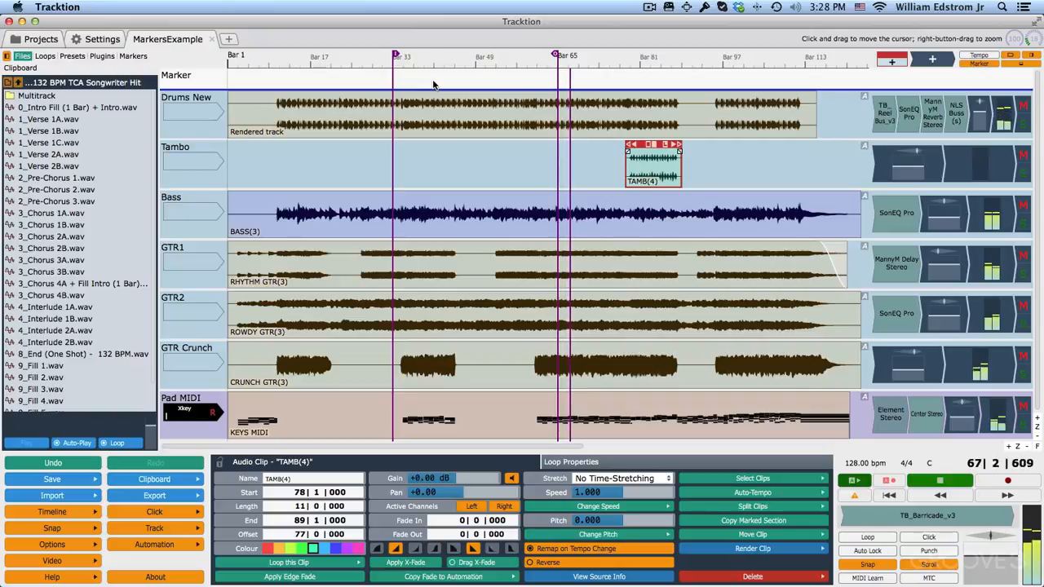
{"action": "key", "text": "space"}
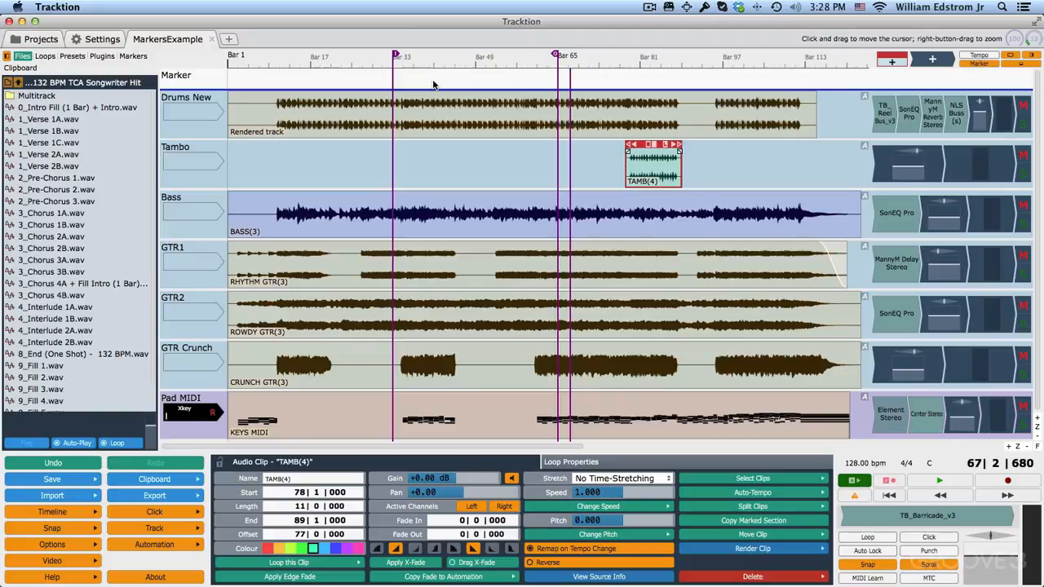
Recolour the play cursor red in the Colour-scheme Editor, with blue set to 00, and return to the MarkersExample edit
{"action": "left_click", "coordinate": [83, 40]}
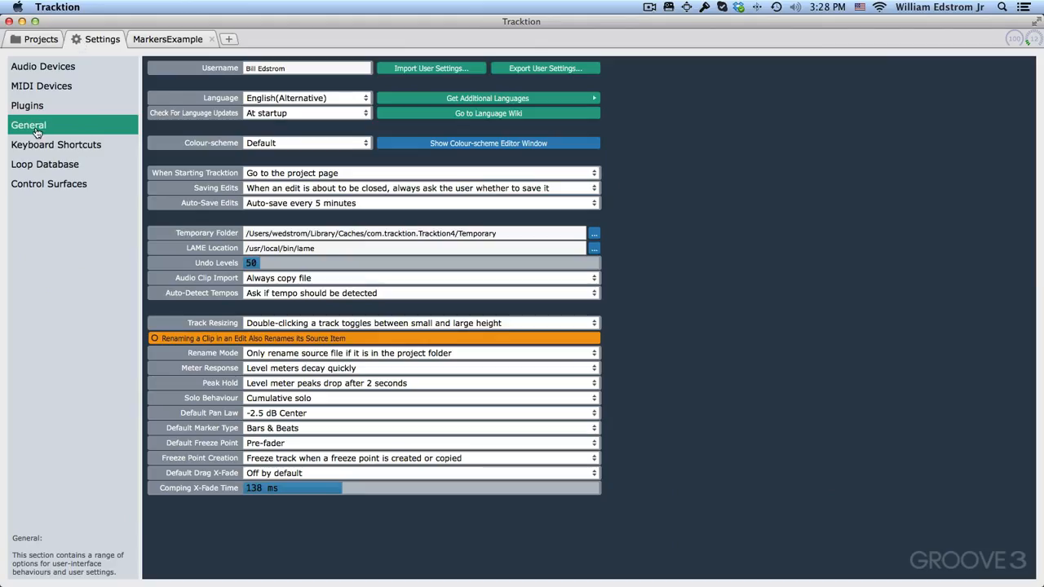
{"action": "left_click", "coordinate": [465, 147]}
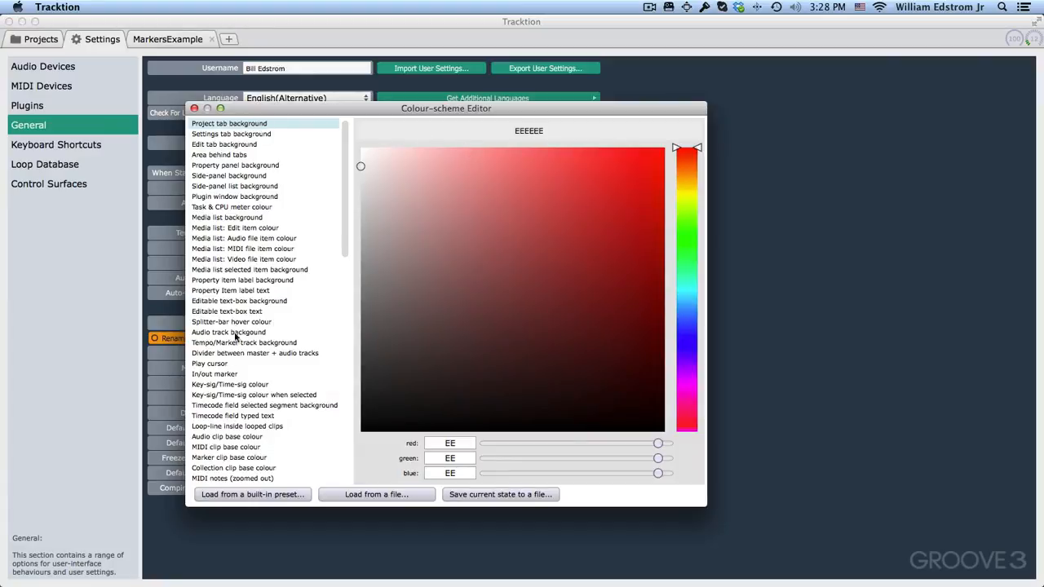
{"action": "left_click", "coordinate": [218, 365]}
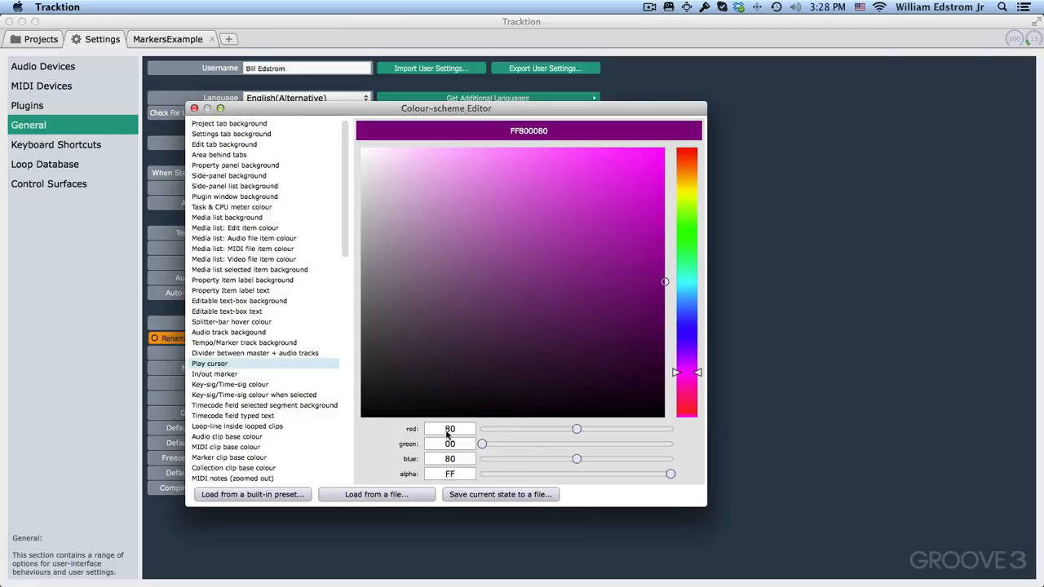
{"action": "left_click_drag", "start_coordinate": [581, 430], "coordinate": [644, 430]}
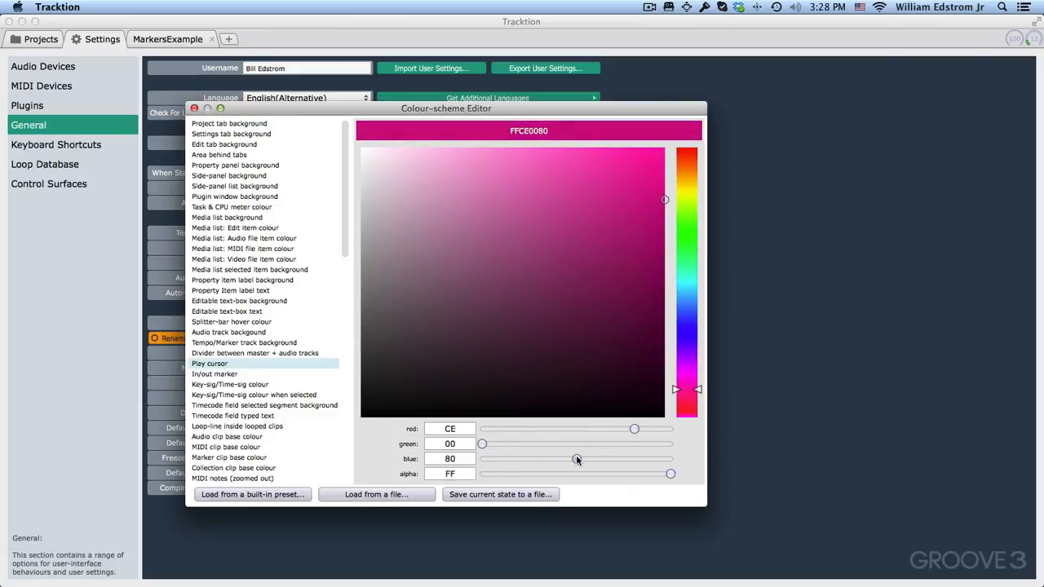
{"action": "left_click_drag", "start_coordinate": [574, 460], "coordinate": [377, 456]}
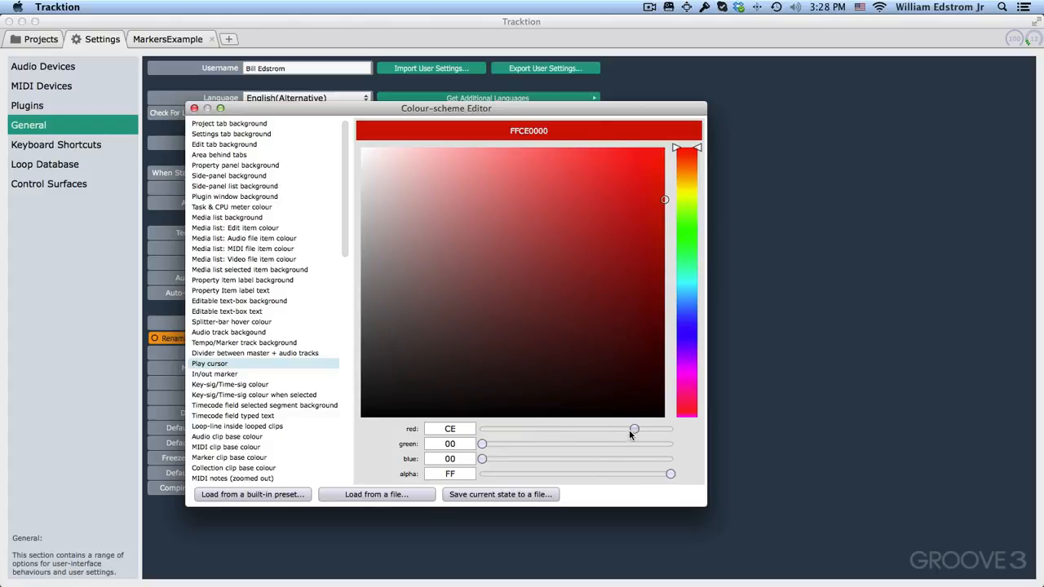
{"action": "left_click_drag", "start_coordinate": [630, 428], "coordinate": [644, 430]}
{"action": "left_click", "coordinate": [194, 109]}
{"action": "left_click", "coordinate": [185, 39]}
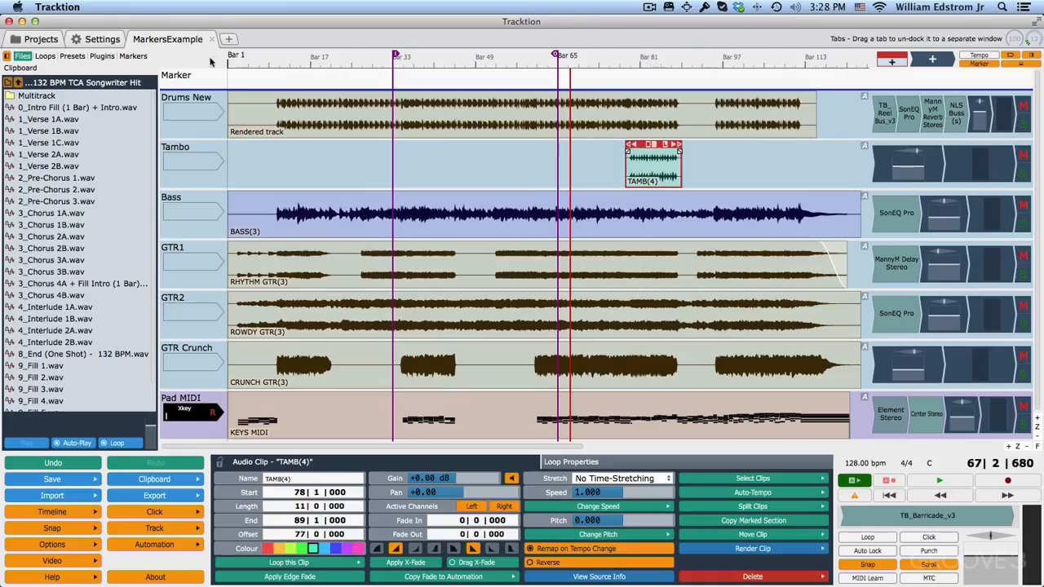
Set the in and out marks to the start and end of the TAMB(4) clip on the Tambo track
{"action": "left_click_drag", "start_coordinate": [571, 63], "coordinate": [441, 78]}
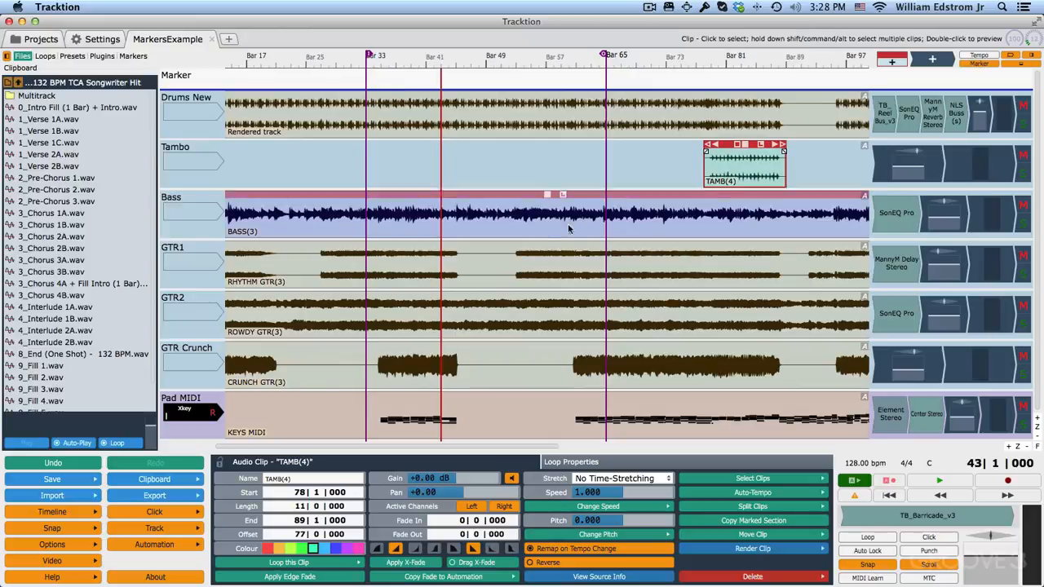
{"action": "left_click", "coordinate": [762, 180]}
{"action": "left_click", "coordinate": [740, 173]}
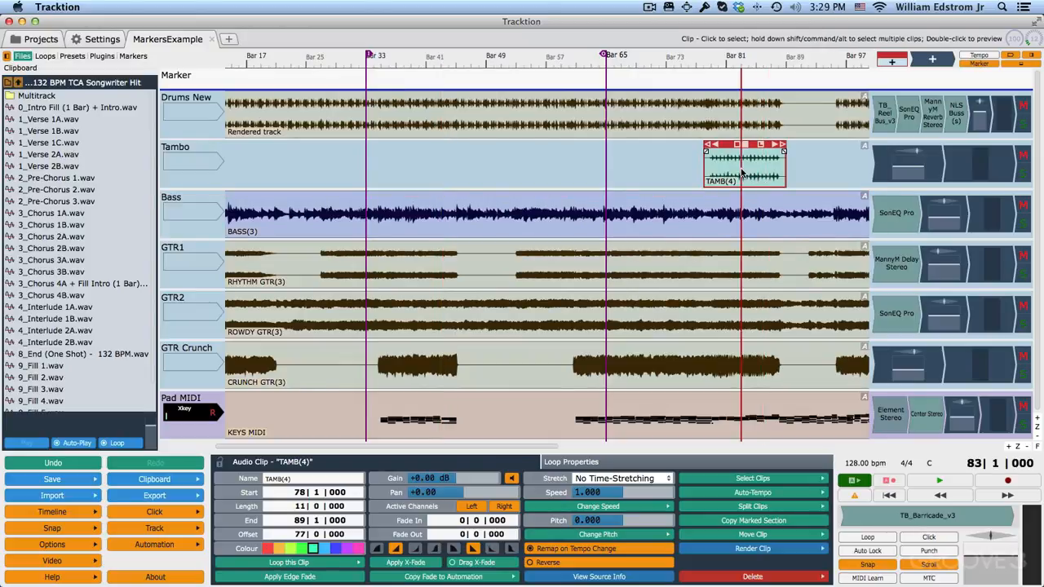
{"action": "key", "text": "m"}
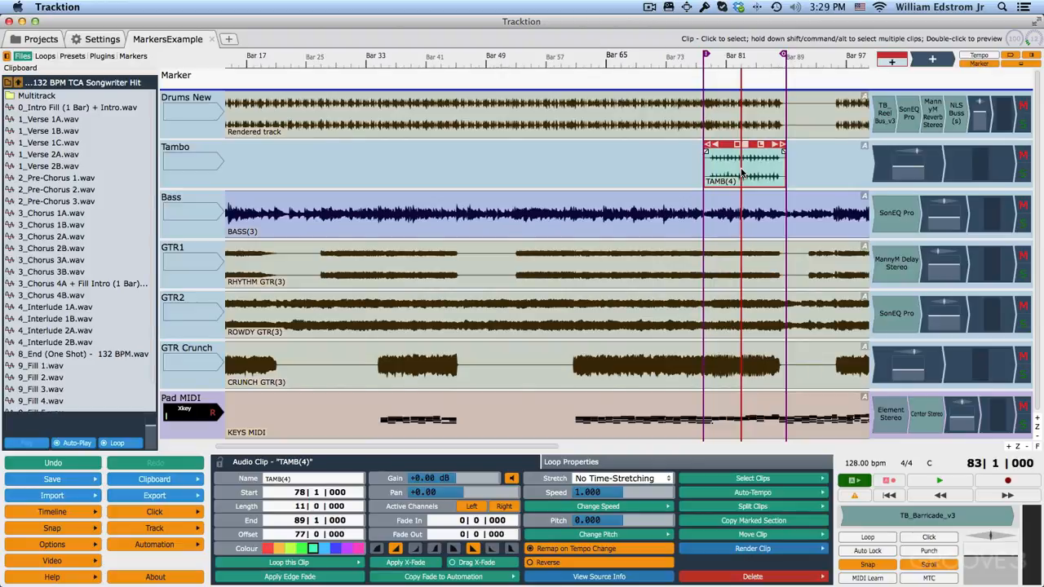
{"action": "key", "text": "z"}
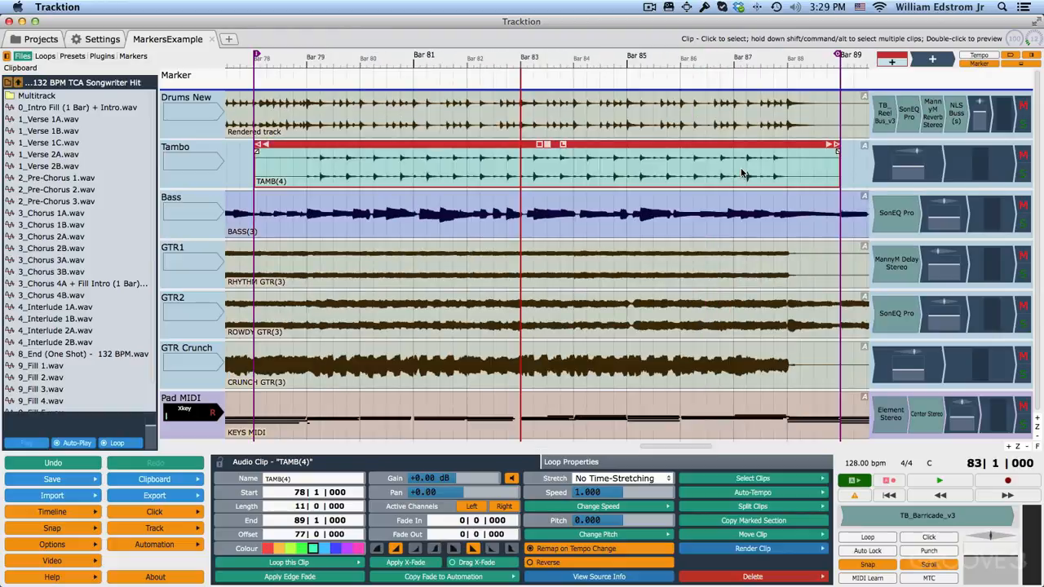
{"action": "key", "text": "z"}
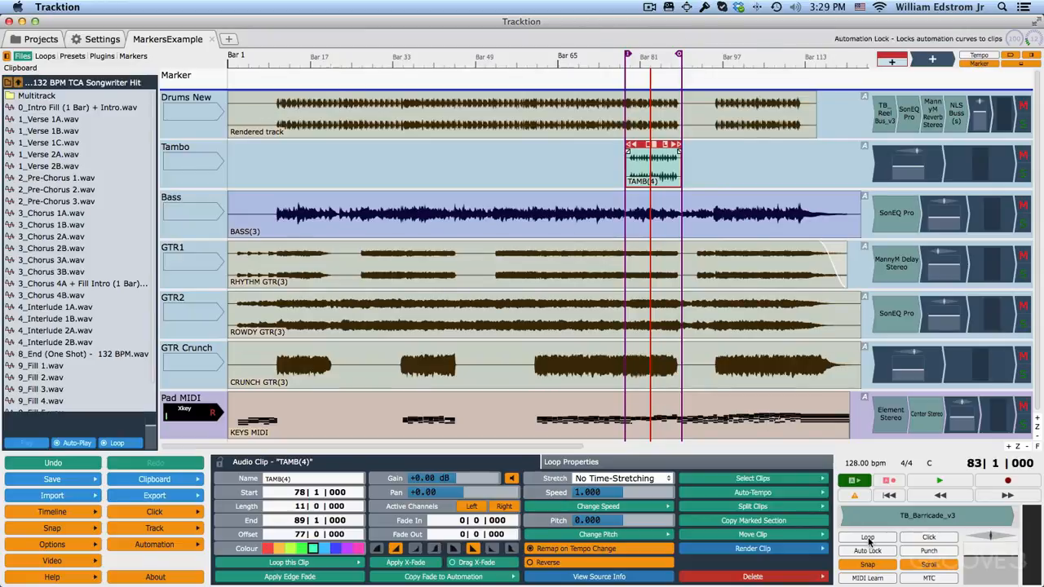
Turn loop playback on and back off, and enable Punch for the marked region
{"action": "key", "text": "l"}
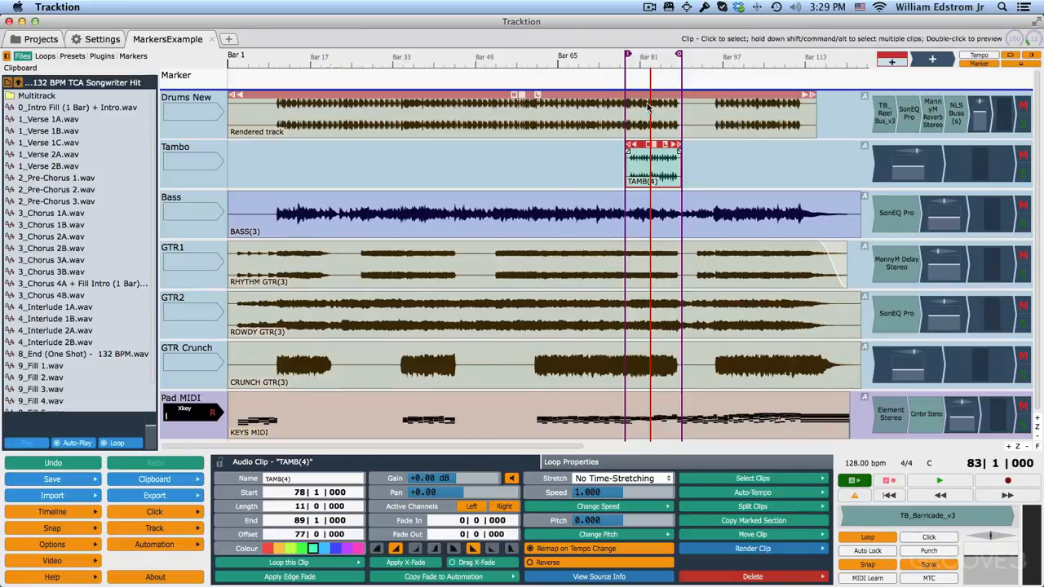
{"action": "left_click", "coordinate": [869, 536]}
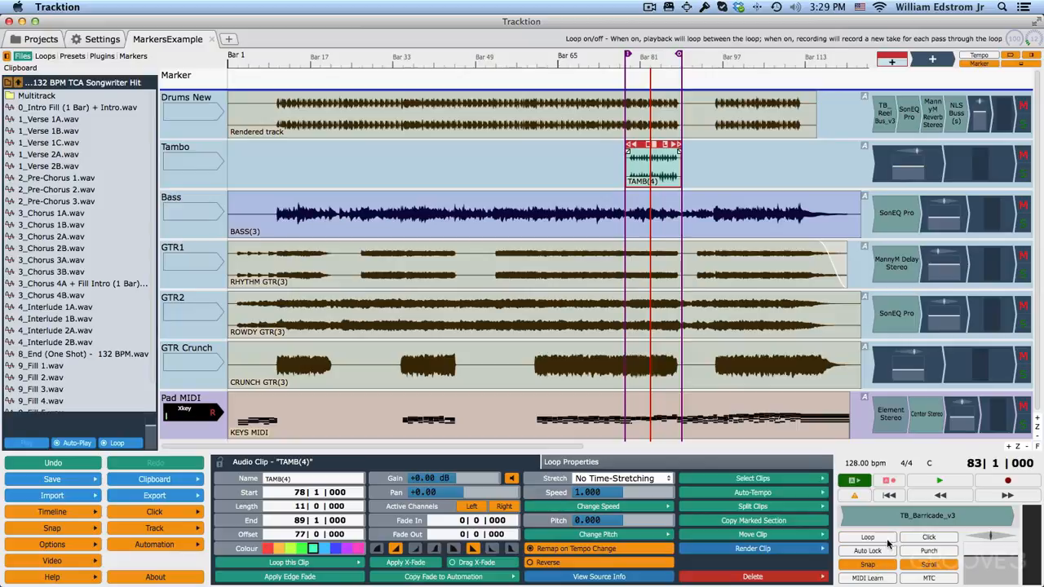
{"action": "left_click", "coordinate": [939, 553]}
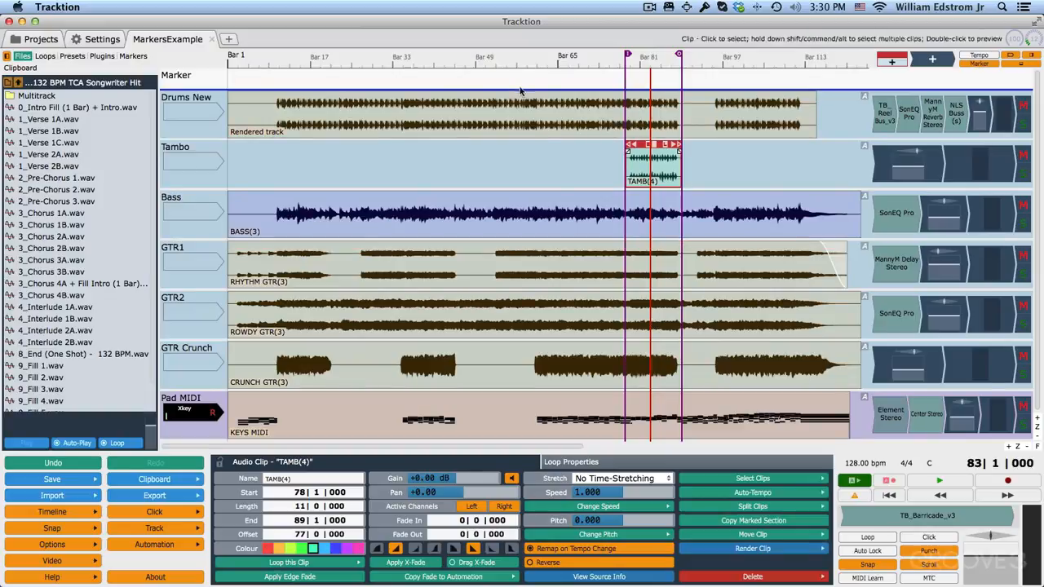
Move the play cursor to bar 41, and toggle the marker track hidden and shown again
{"action": "left_click", "coordinate": [438, 82]}
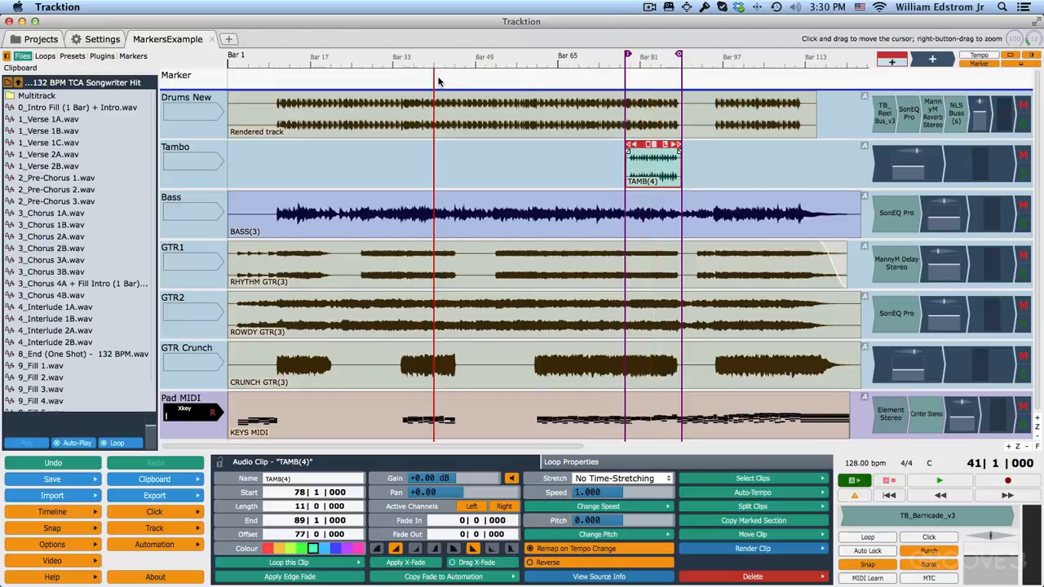
{"action": "left_click", "coordinate": [982, 63]}
{"action": "left_click", "coordinate": [981, 63]}
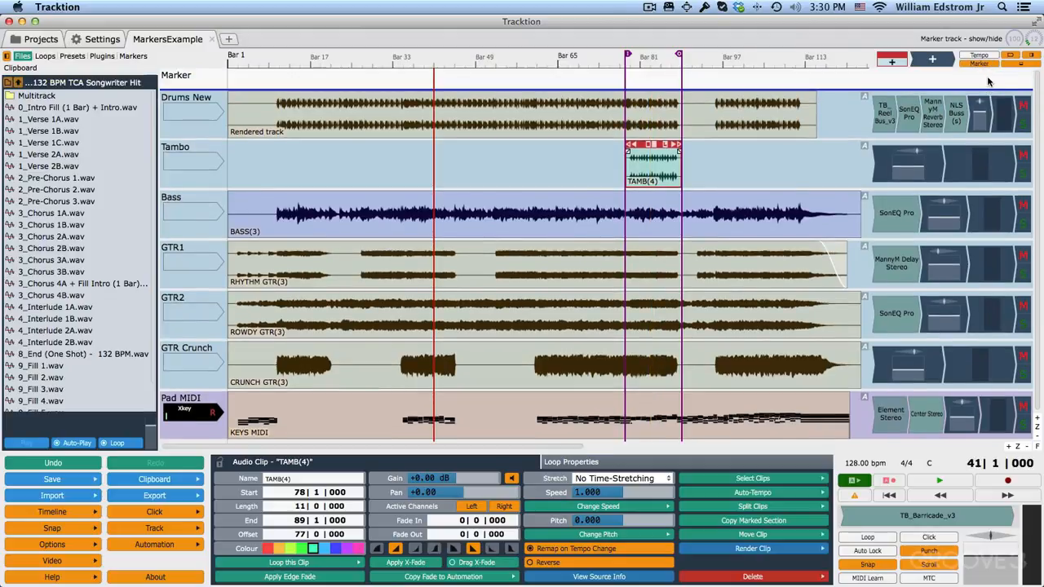
{"action": "left_click", "coordinate": [982, 64]}
{"action": "left_click", "coordinate": [981, 63]}
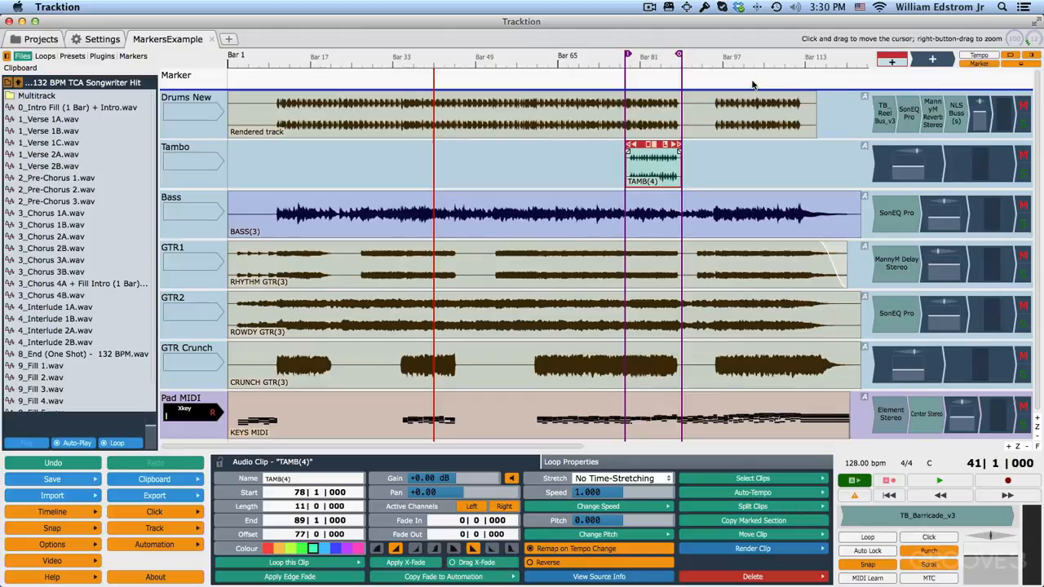
Expand the marker track into separate bars-and-beats and timecode marker tracks
{"action": "double_click", "coordinate": [195, 75]}
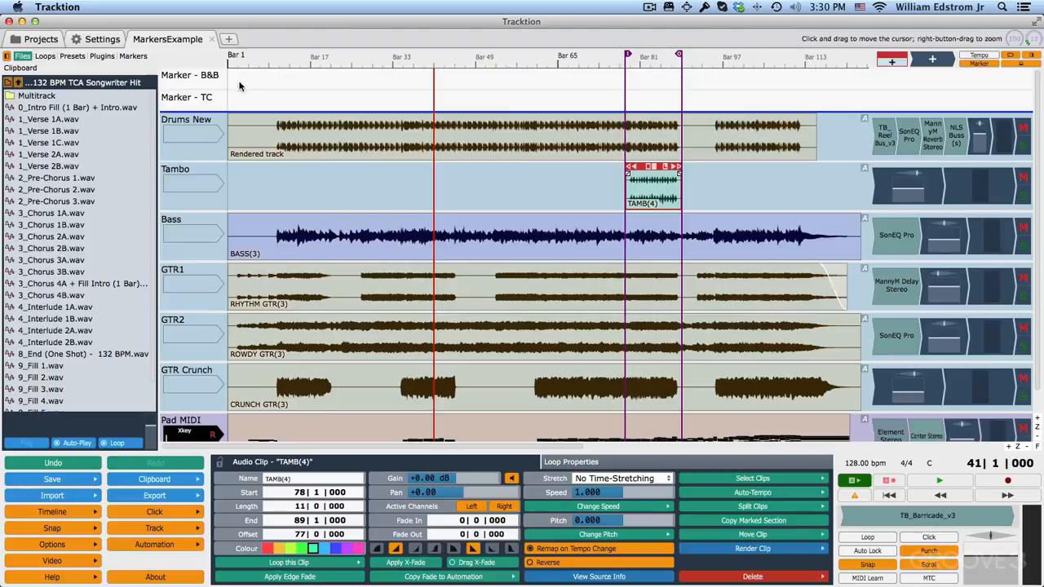
{"action": "scroll", "coordinate": [266, 89], "scroll_direction": "down", "scroll_amount": 2}
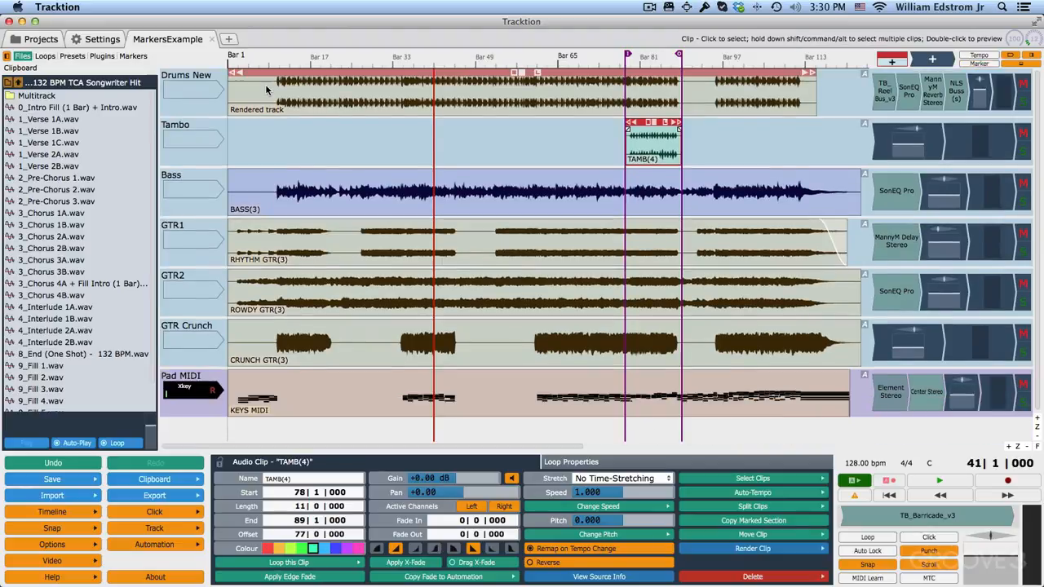
Cycle the marker track through its single, split and hidden views, finishing on the single combined track
{"action": "scroll", "coordinate": [265, 90], "scroll_direction": "up", "scroll_amount": 1}
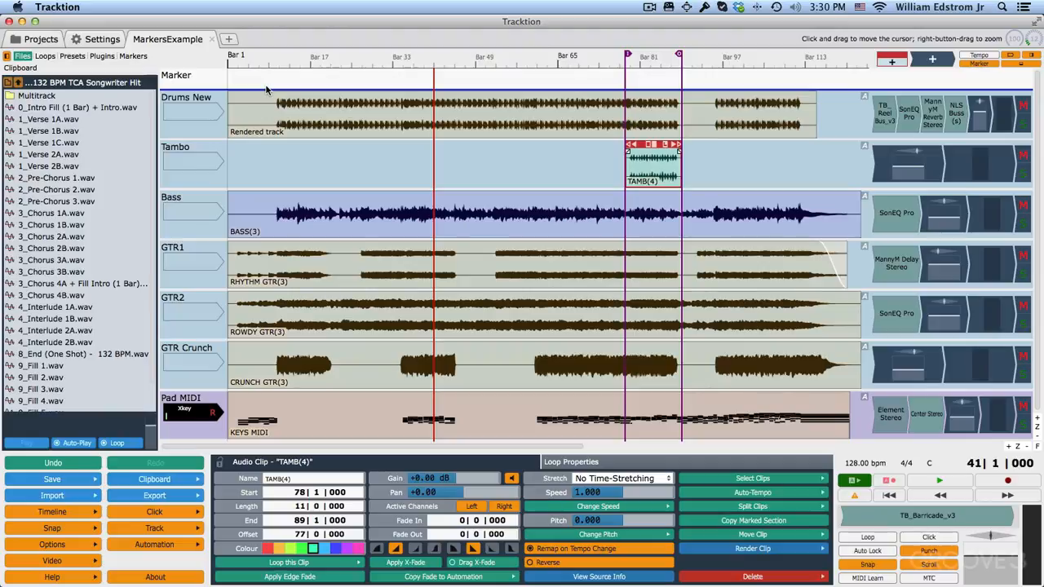
{"action": "scroll", "coordinate": [266, 90], "scroll_direction": "up", "scroll_amount": 1}
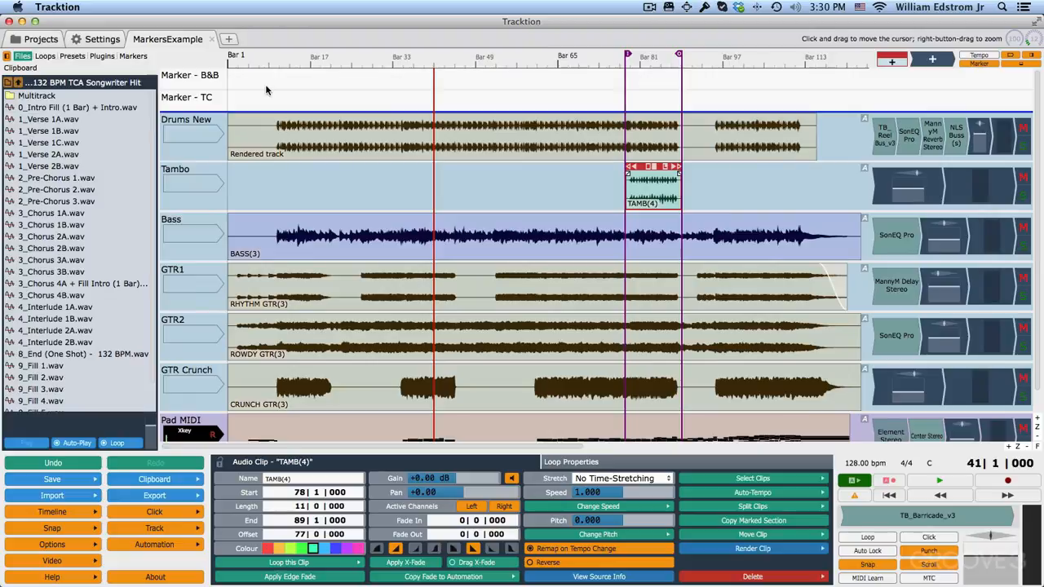
{"action": "scroll", "coordinate": [266, 90], "scroll_direction": "down", "scroll_amount": 2}
{"action": "scroll", "coordinate": [266, 90], "scroll_direction": "up", "scroll_amount": 1}
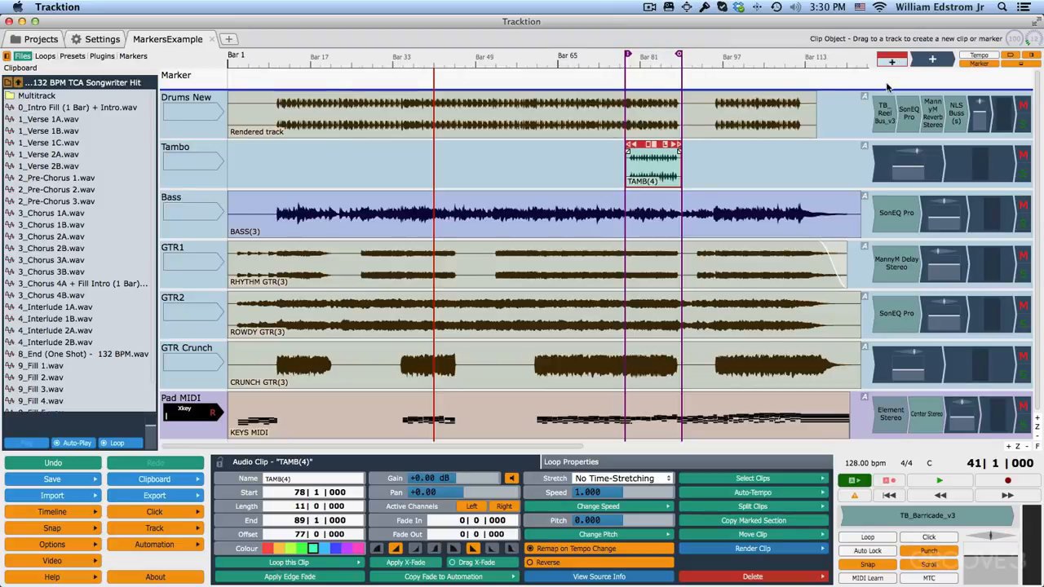
Add a bars & beats marker at bar 17 on the marker track and name it Verse 1
{"action": "mouse_move", "coordinate": [892, 63]}
{"action": "left_mouse_down"}
{"action": "mouse_move", "coordinate": [758, 130]}
{"action": "mouse_move", "coordinate": [245, 82]}
{"action": "mouse_move", "coordinate": [314, 84]}
{"action": "left_mouse_up"}
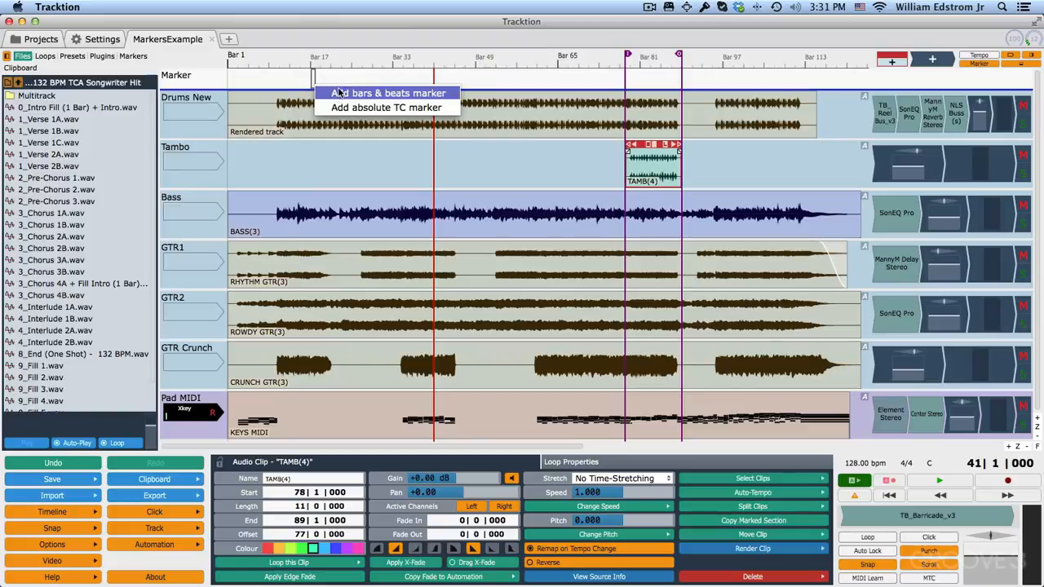
{"action": "left_click", "coordinate": [339, 93]}
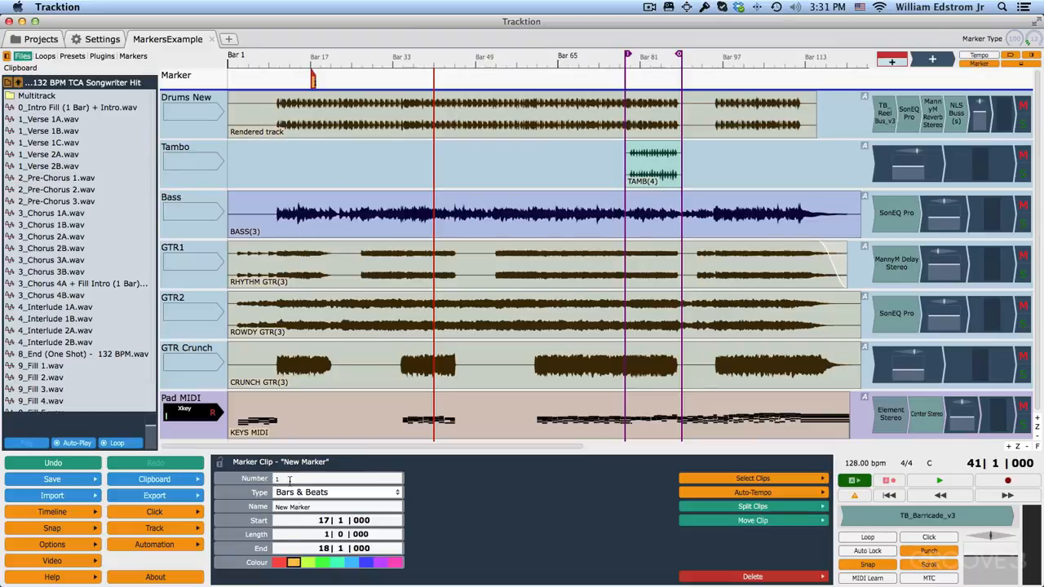
{"action": "left_click", "coordinate": [320, 506]}
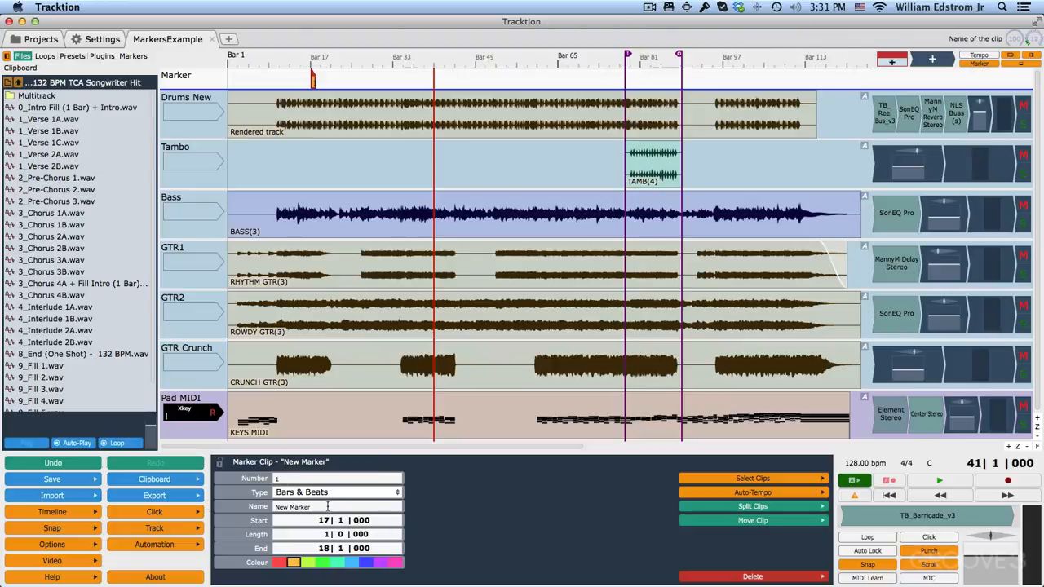
{"action": "mouse_move", "coordinate": [318, 507]}
{"action": "left_mouse_down"}
{"action": "mouse_move", "coordinate": [307, 528]}
{"action": "mouse_move", "coordinate": [276, 507]}
{"action": "left_mouse_up"}
{"action": "type", "text": "Verse 1"}
{"action": "key", "text": "Return"}
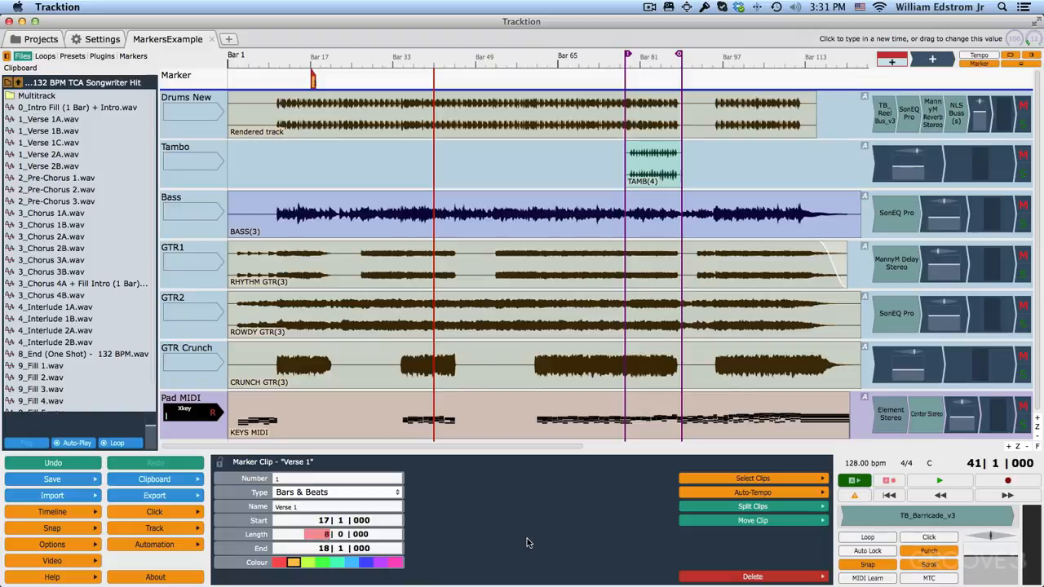
Set the Verse 1 marker's length to 8 bars, and extend its end to bar 33
{"action": "key", "text": "Return"}
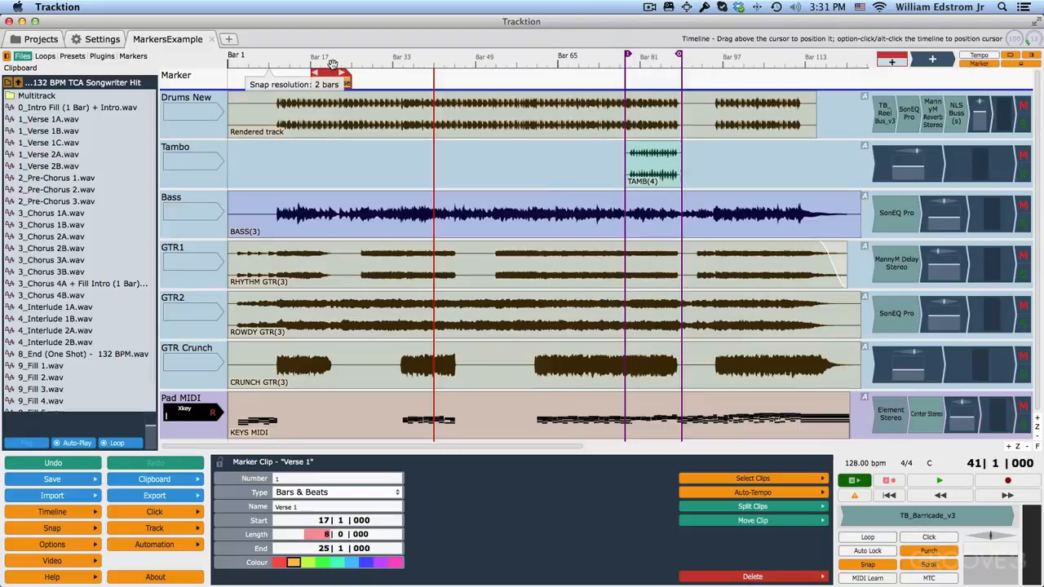
{"action": "left_click_drag", "start_coordinate": [341, 63], "coordinate": [349, 115]}
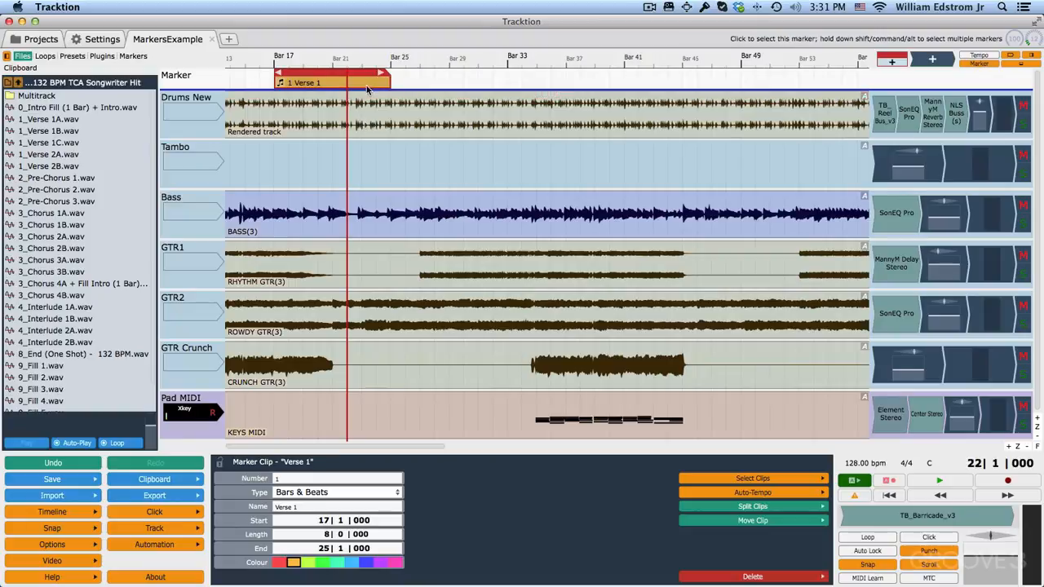
{"action": "mouse_move", "coordinate": [378, 72]}
{"action": "left_mouse_down"}
{"action": "mouse_move", "coordinate": [498, 73]}
{"action": "mouse_move", "coordinate": [379, 86]}
{"action": "mouse_move", "coordinate": [495, 84]}
{"action": "left_mouse_up"}
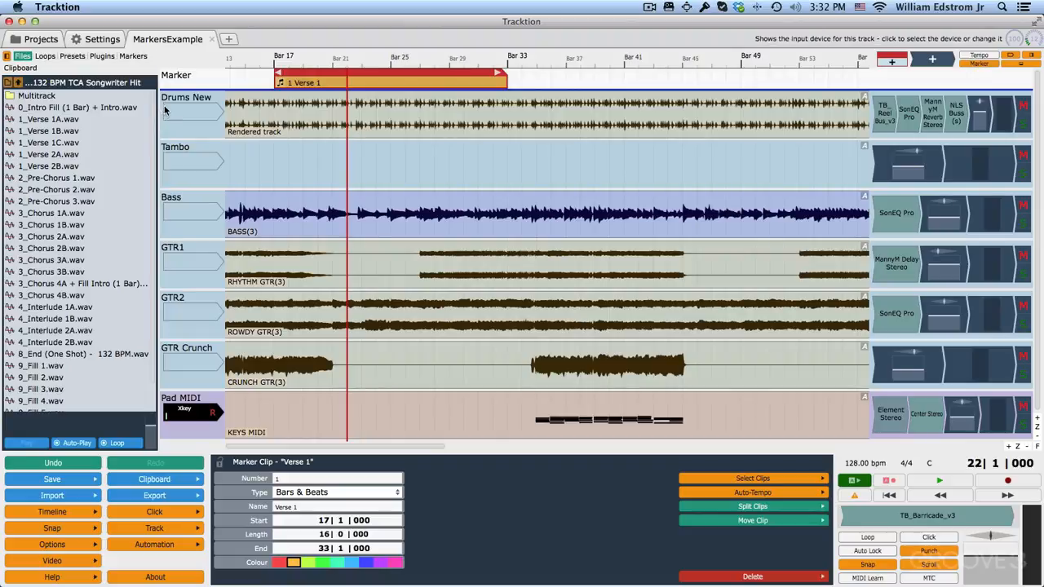
Make the marker track taller and duplicate the Verse 1 marker so the copy starts at bar 33
{"action": "left_click_drag", "start_coordinate": [181, 88], "coordinate": [183, 104]}
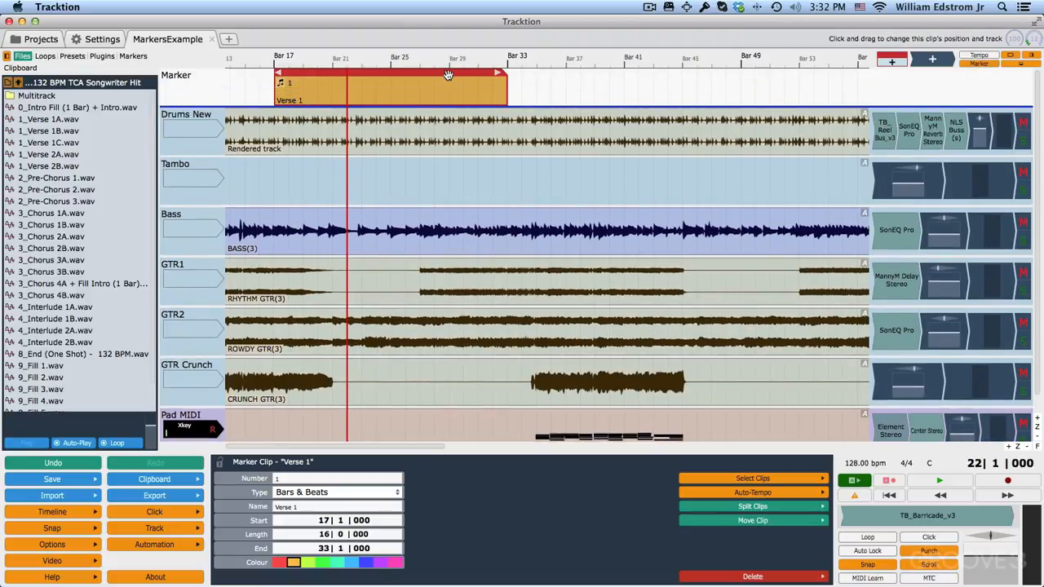
{"action": "left_click", "coordinate": [498, 75]}
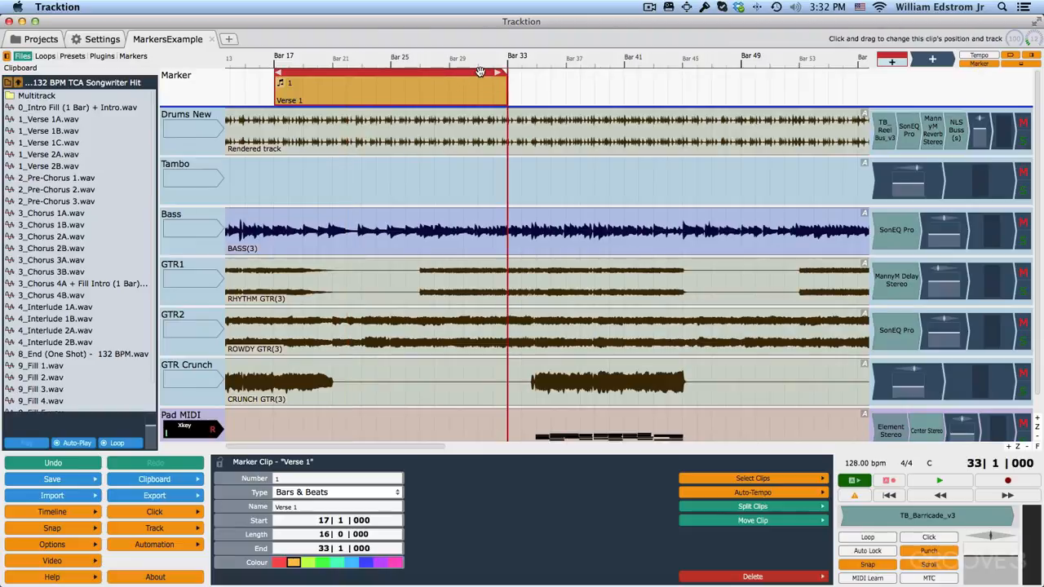
{"action": "key", "text": "super+d"}
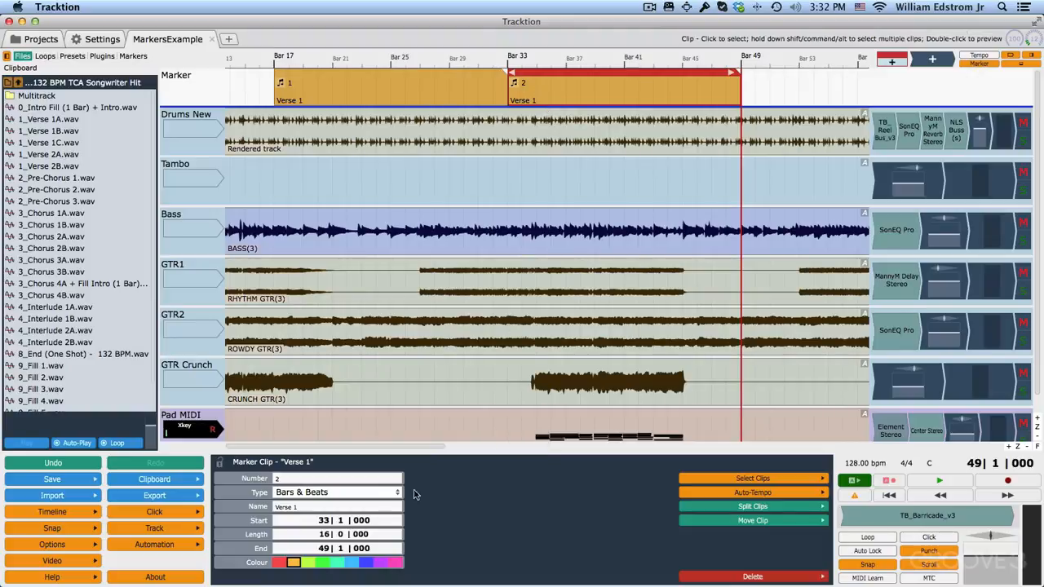
Colour the duplicated marker at bar 33 turquoise and rename it Chorus
{"action": "left_click", "coordinate": [337, 563]}
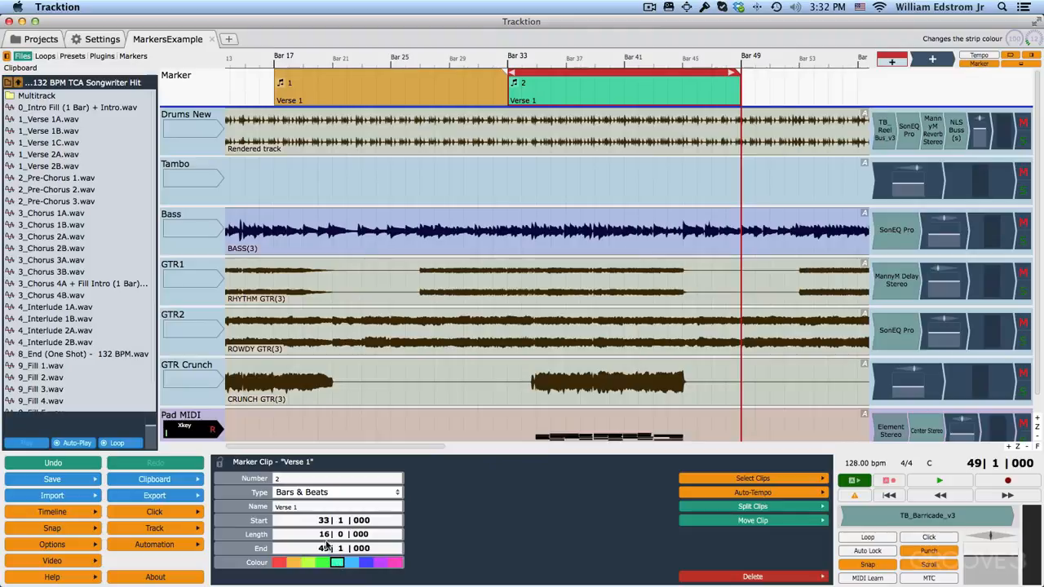
{"action": "left_click", "coordinate": [287, 507]}
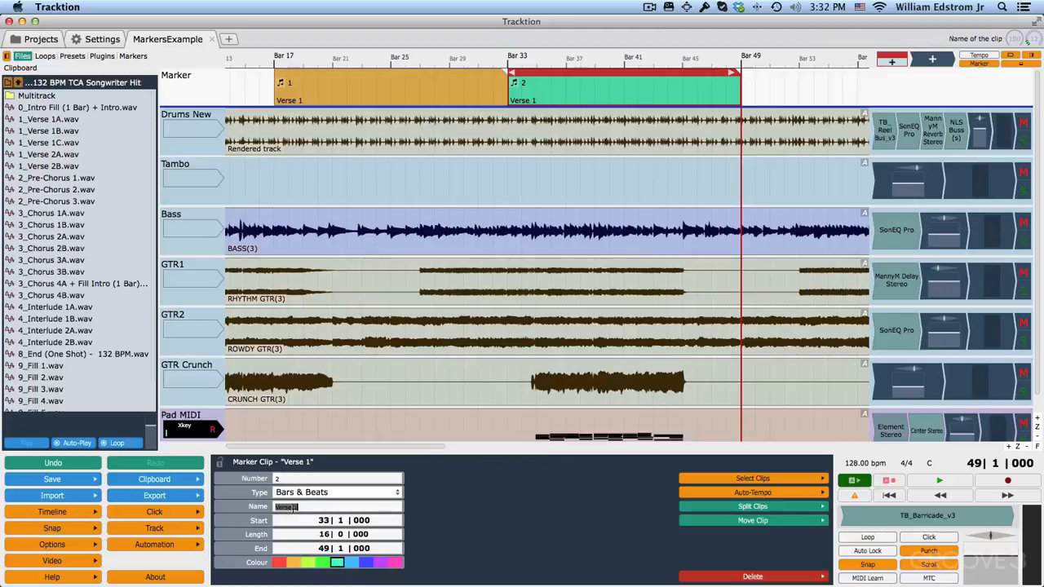
{"action": "type", "text": "Chorus"}
{"action": "key", "text": "Return"}
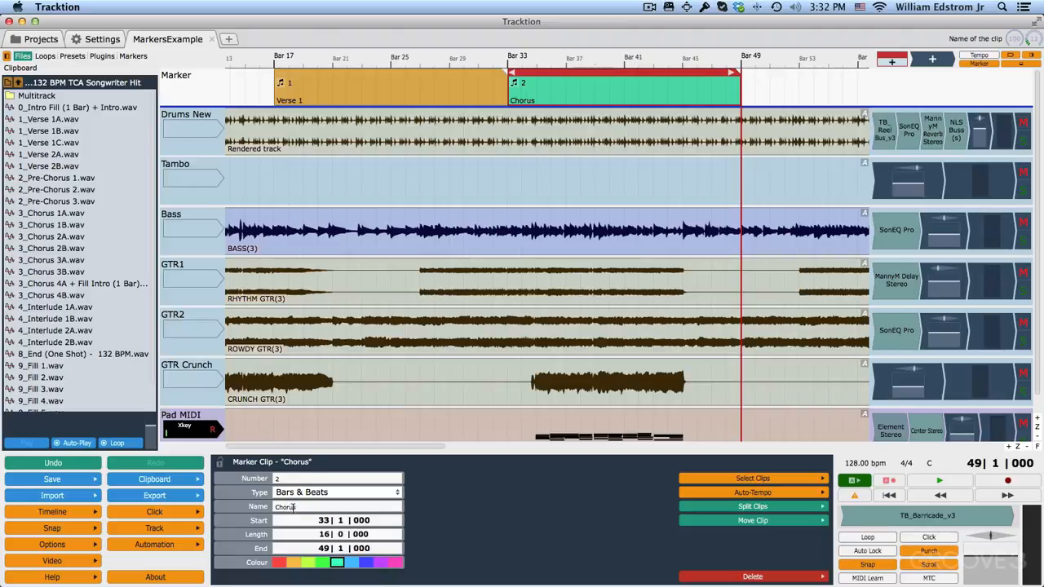
Select the Verse 1 marker, and jump the play cursor to marker 1 and to marker 2
{"action": "left_click", "coordinate": [301, 90]}
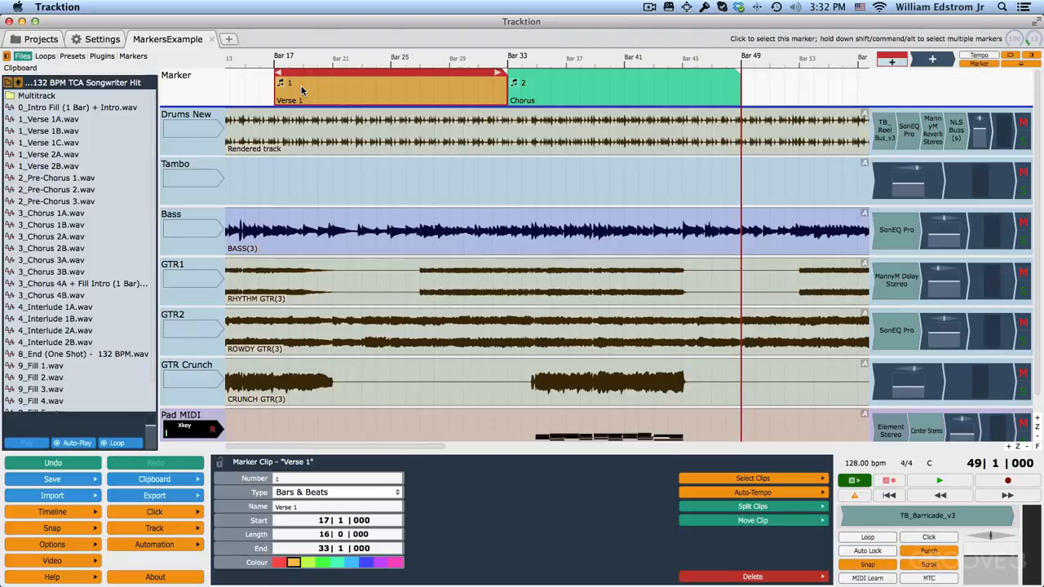
{"action": "key", "text": "1"}
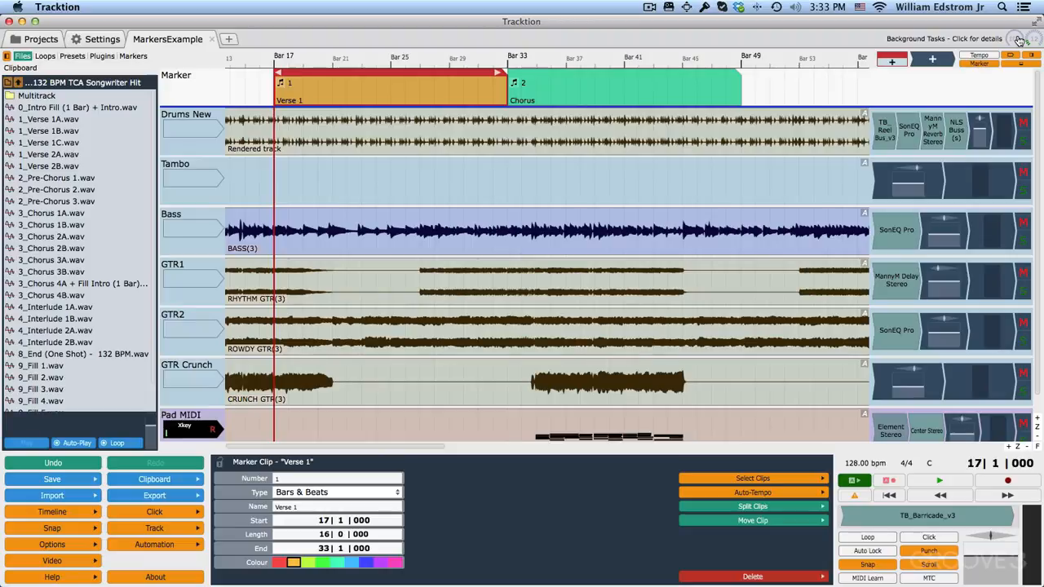
{"action": "key", "text": "2"}
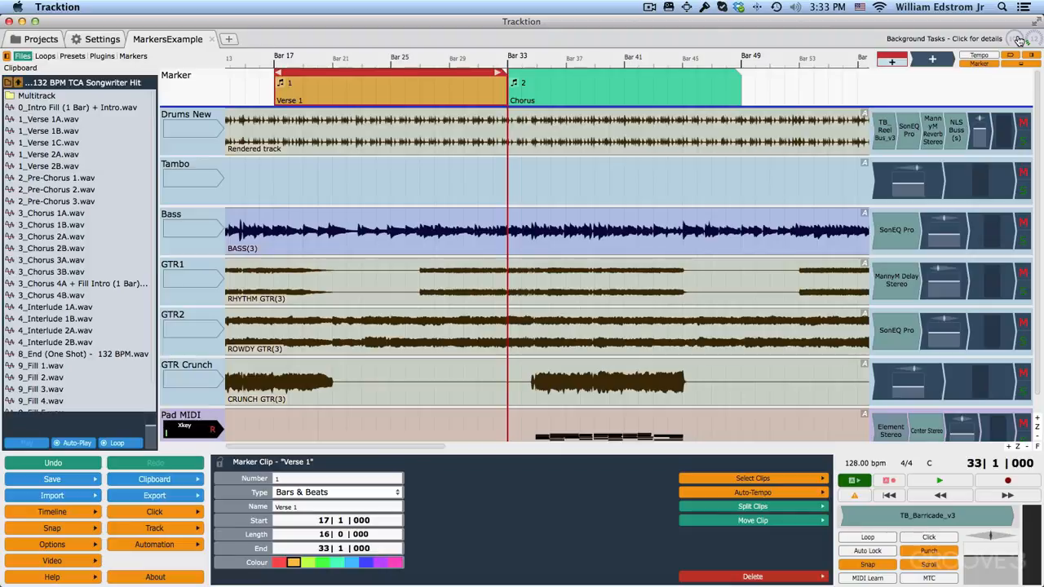
Play from a few bars before Verse 1 and add a marker numbered 22 on the fly just before bar 17
{"action": "left_click", "coordinate": [250, 98]}
{"action": "key", "text": "space"}
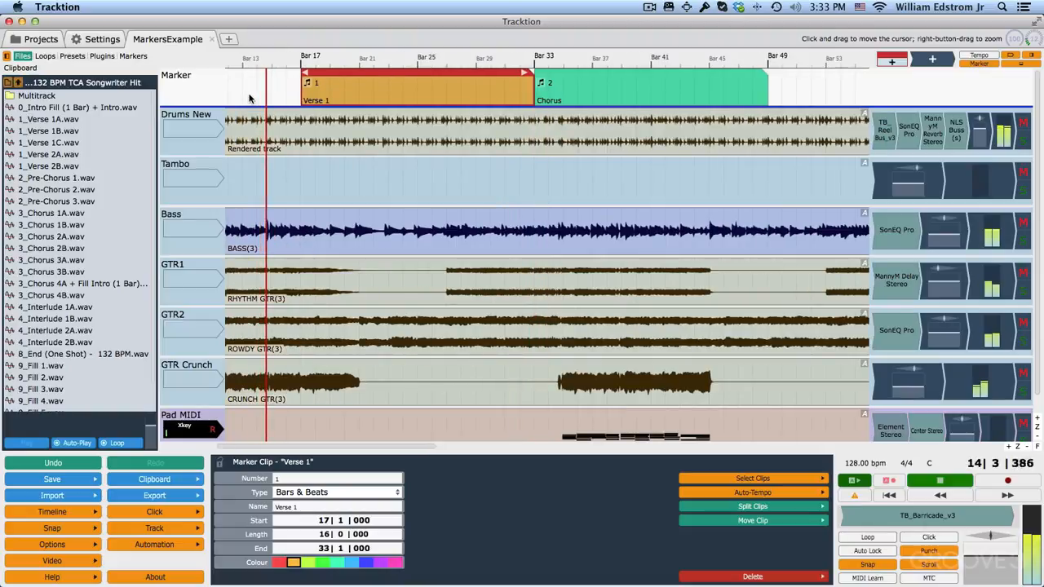
{"action": "key", "text": "2"}
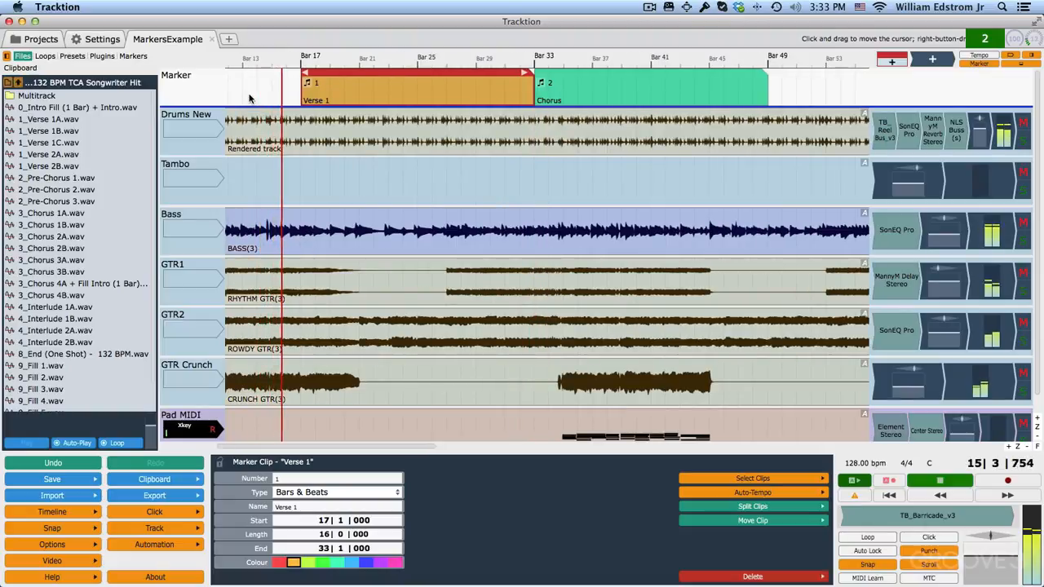
{"action": "key", "text": "m"}
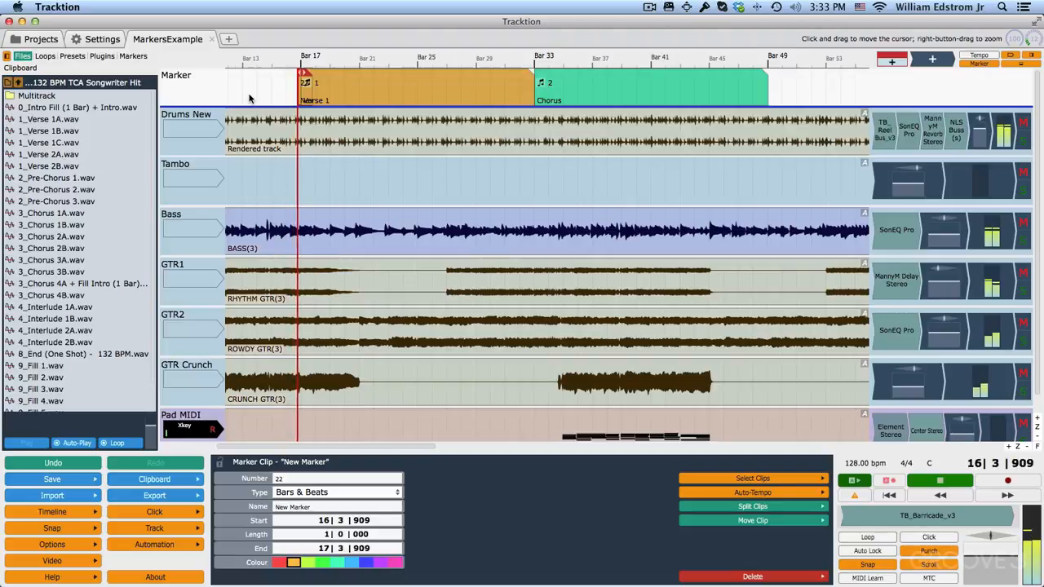
Jump to marker 2 and back to marker 1 during playback, and stop playback
{"action": "key", "text": "2"}
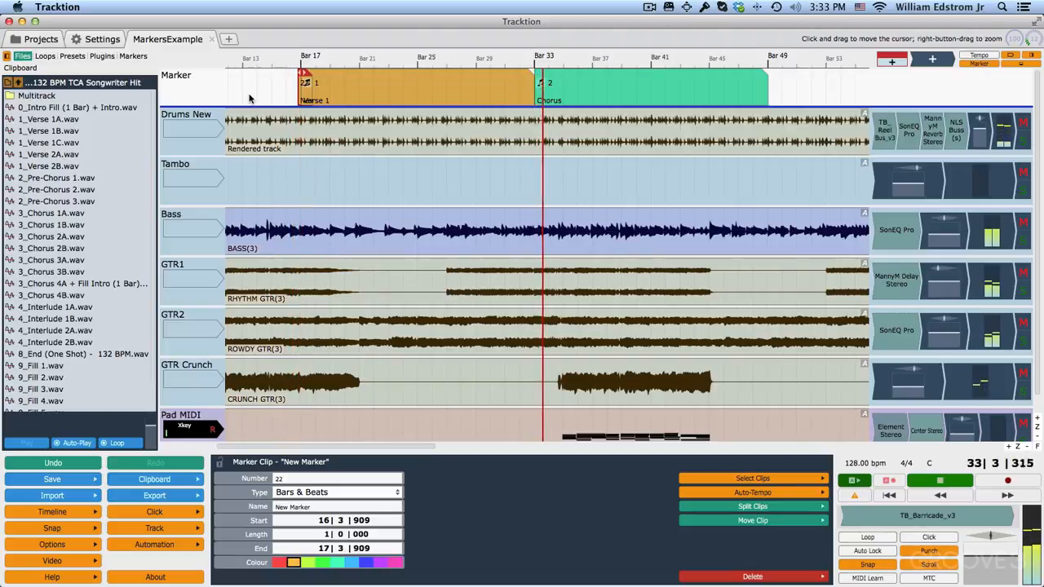
{"action": "key", "text": "1"}
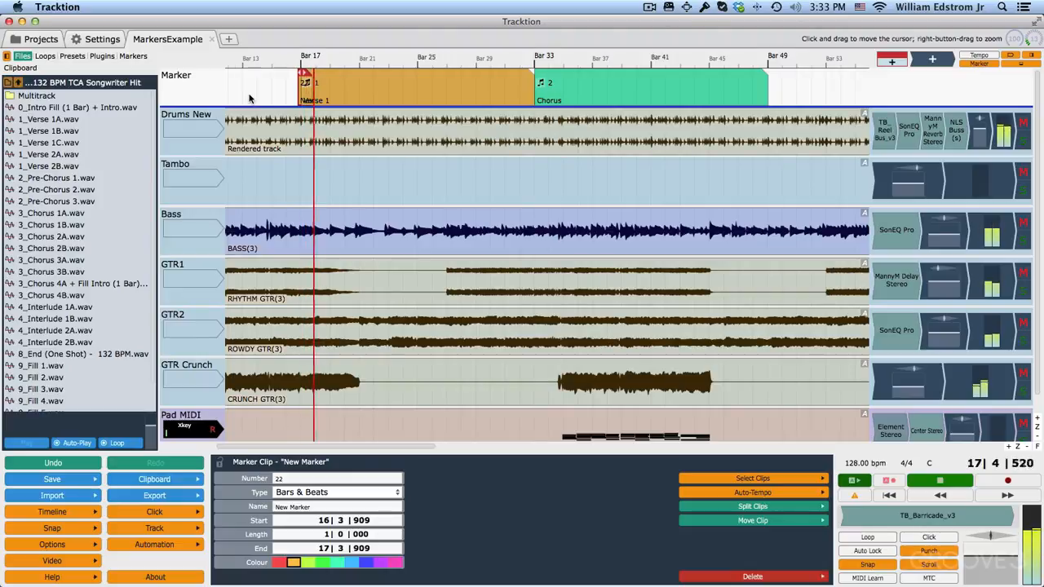
{"action": "key", "text": "space"}
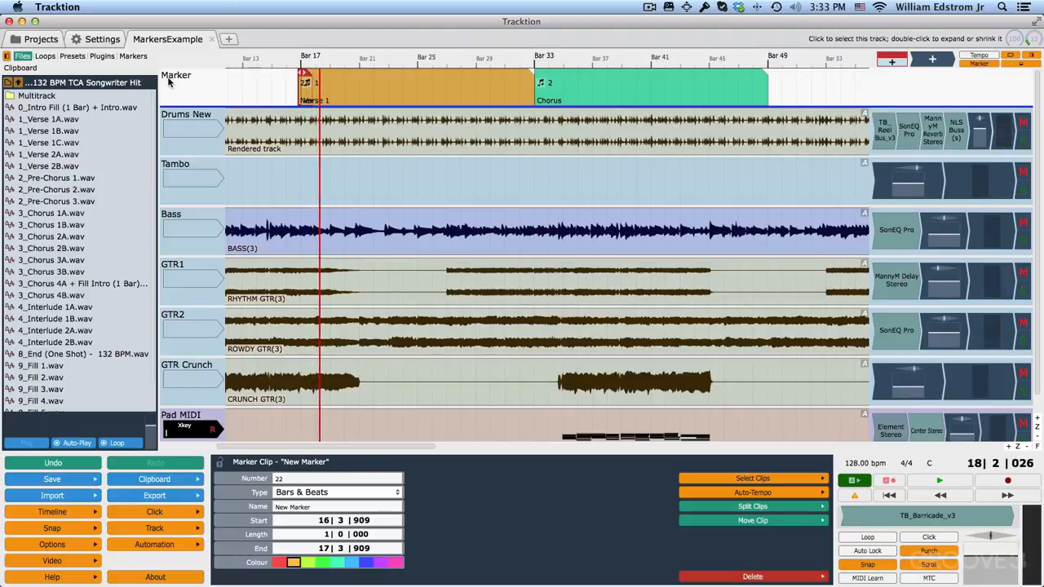
Undo the addition of marker 22 at the start of Verse 1
{"action": "left_click", "coordinate": [307, 95]}
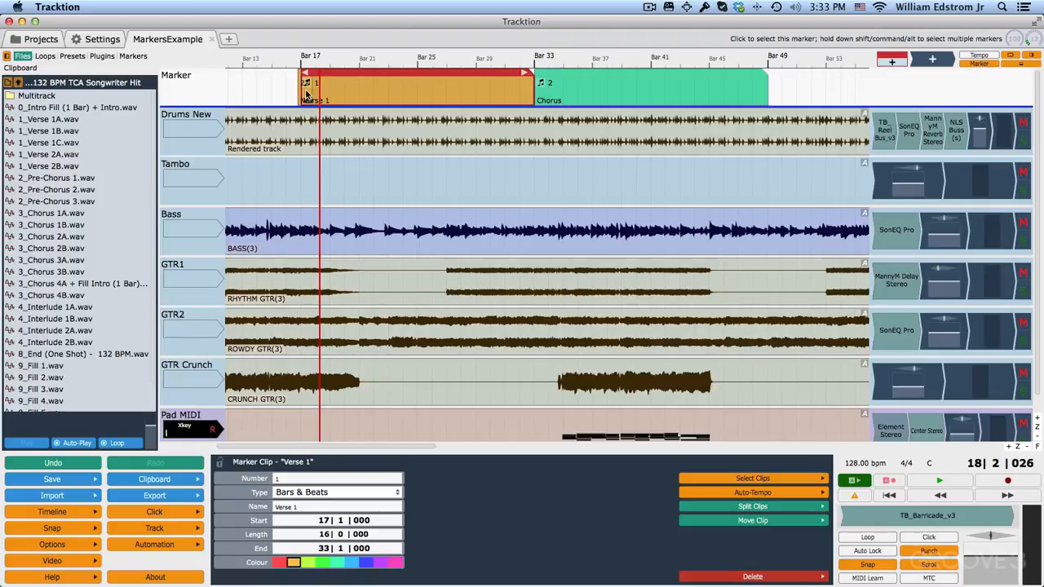
{"action": "key", "text": "super+z"}
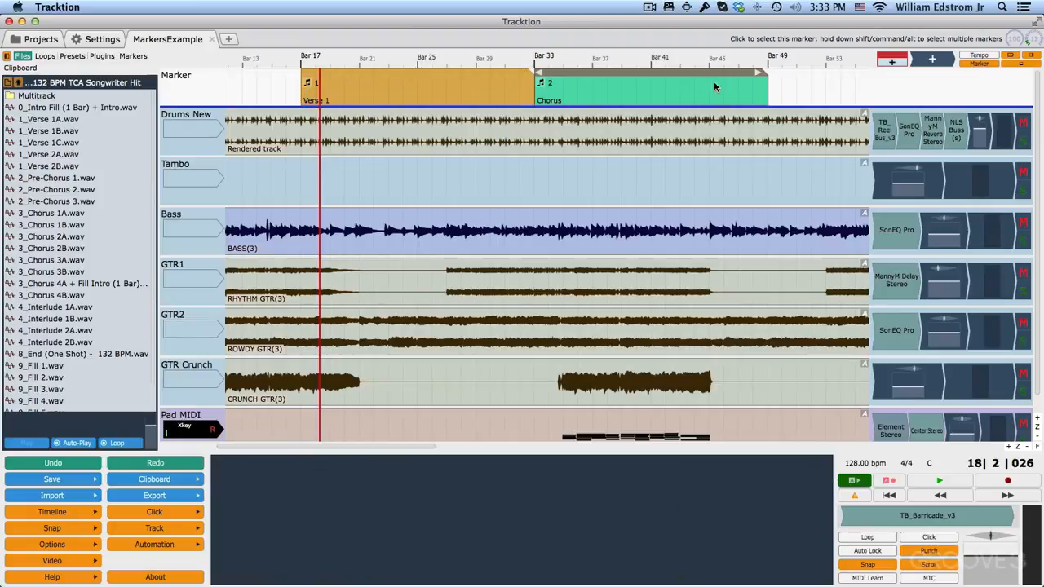
Play from bar 48 and add markers on the fly near bars 49 and 53, and stop playback
{"action": "left_click", "coordinate": [750, 102]}
{"action": "left_click", "coordinate": [758, 99]}
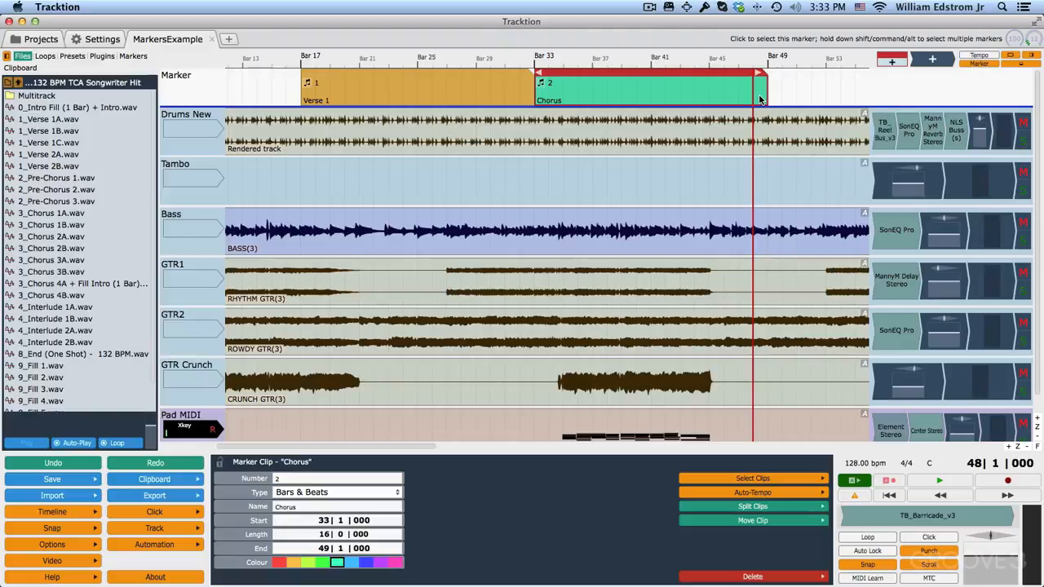
{"action": "key", "text": "space"}
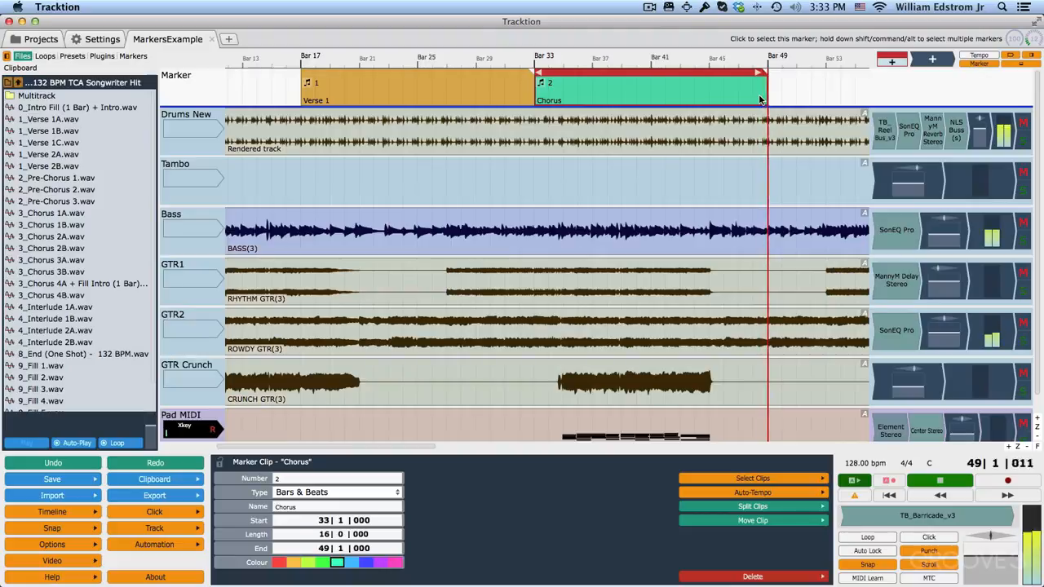
{"action": "key", "text": "m"}
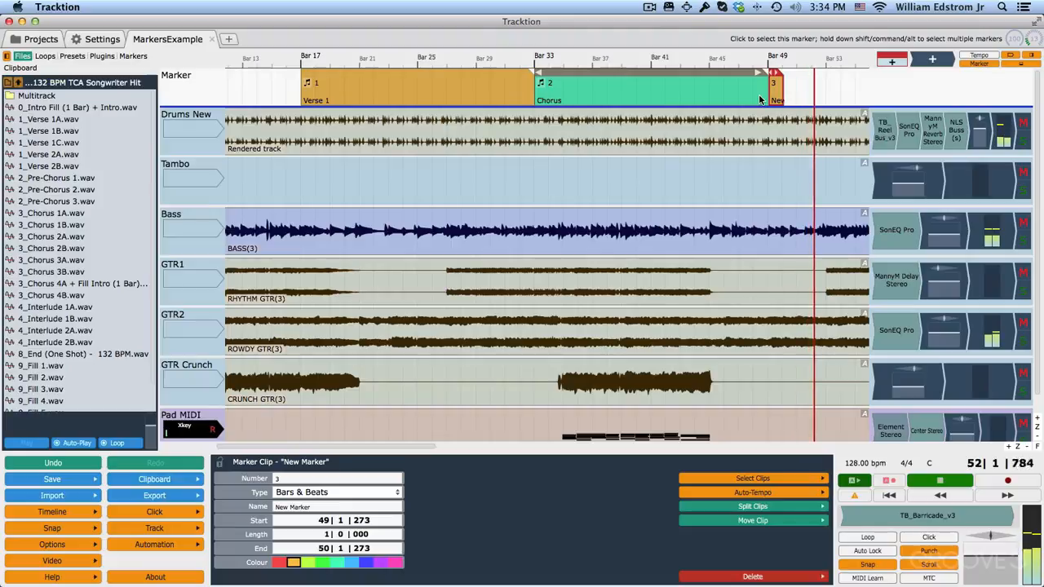
{"action": "key", "text": "m"}
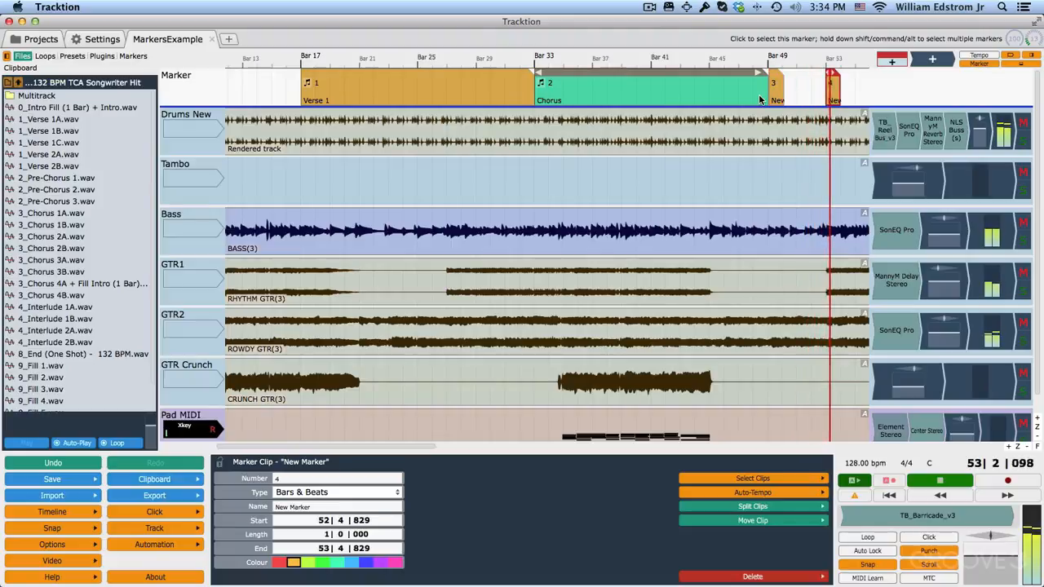
{"action": "key", "text": "space"}
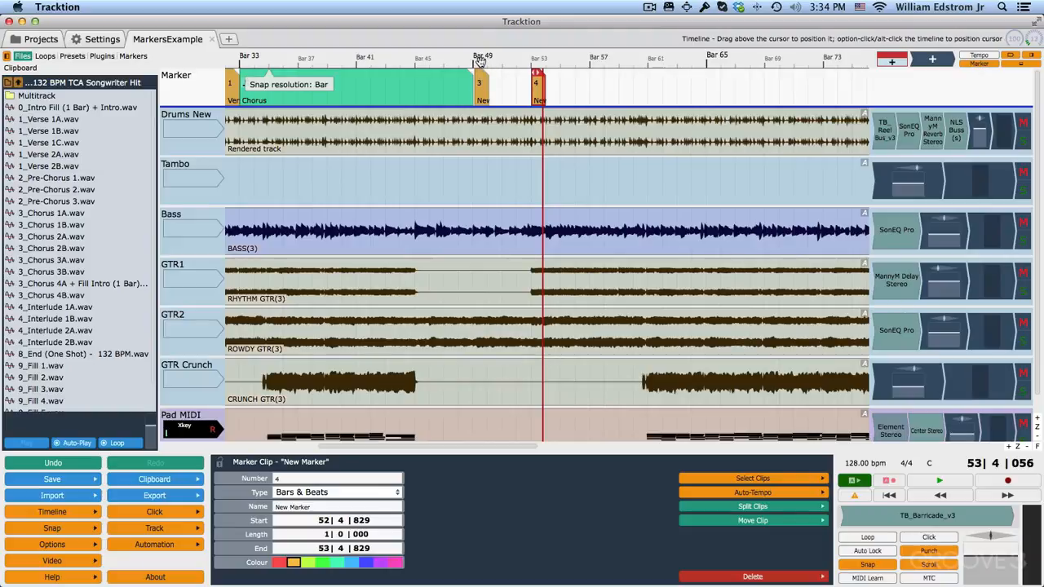
Extend marker 3 to the start of marker 4, and marker 4 to bar 57
{"action": "mouse_move", "coordinate": [483, 61]}
{"action": "left_mouse_down"}
{"action": "mouse_move", "coordinate": [484, 82]}
{"action": "mouse_move", "coordinate": [661, 74]}
{"action": "left_mouse_up"}
{"action": "left_click", "coordinate": [579, 86]}
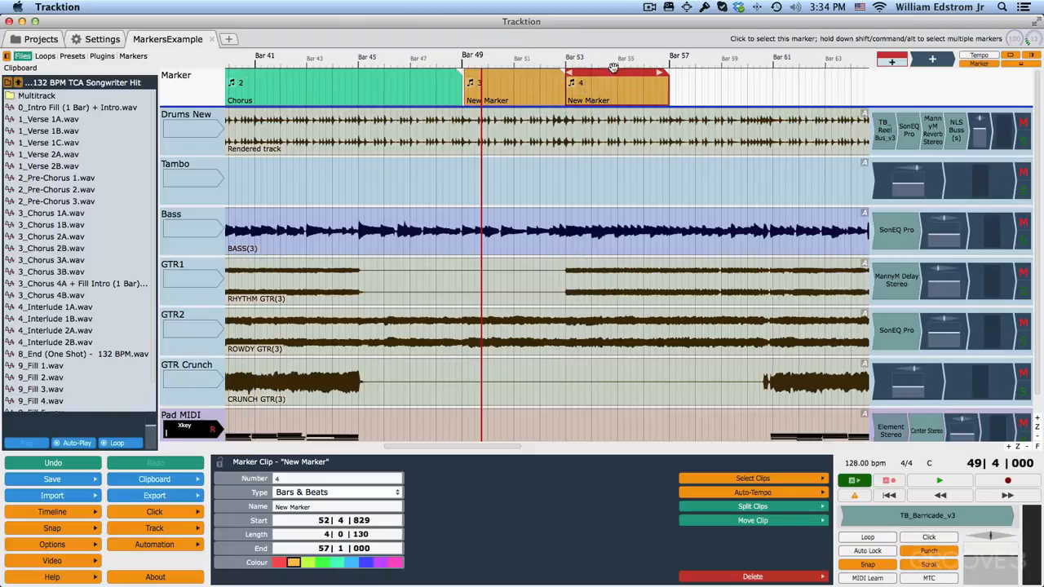
Play from bar 55, add marker number 10 on the fly near bar 59, and stop playback
{"action": "left_click", "coordinate": [617, 96]}
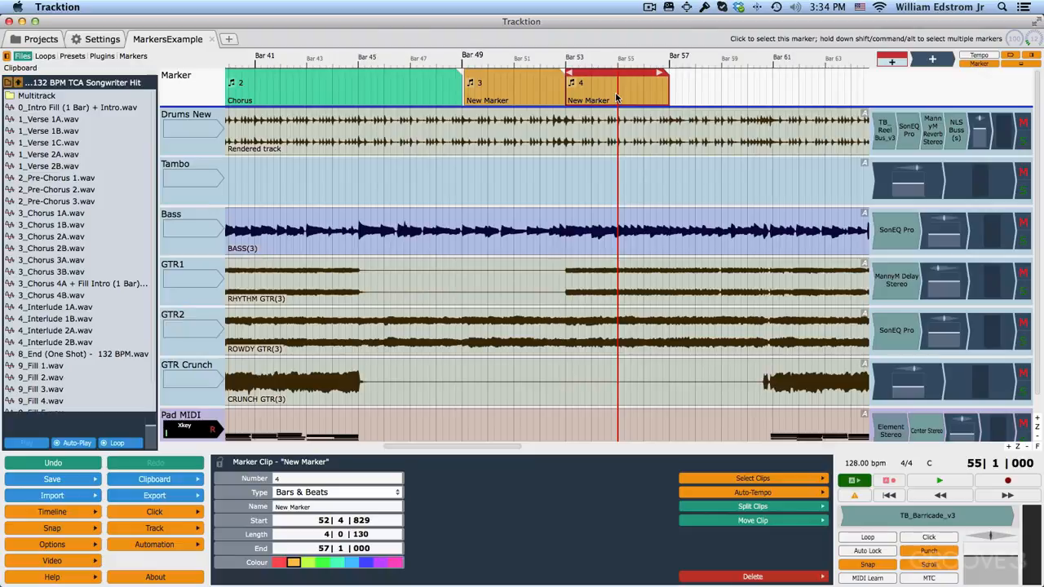
{"action": "key", "text": "space"}
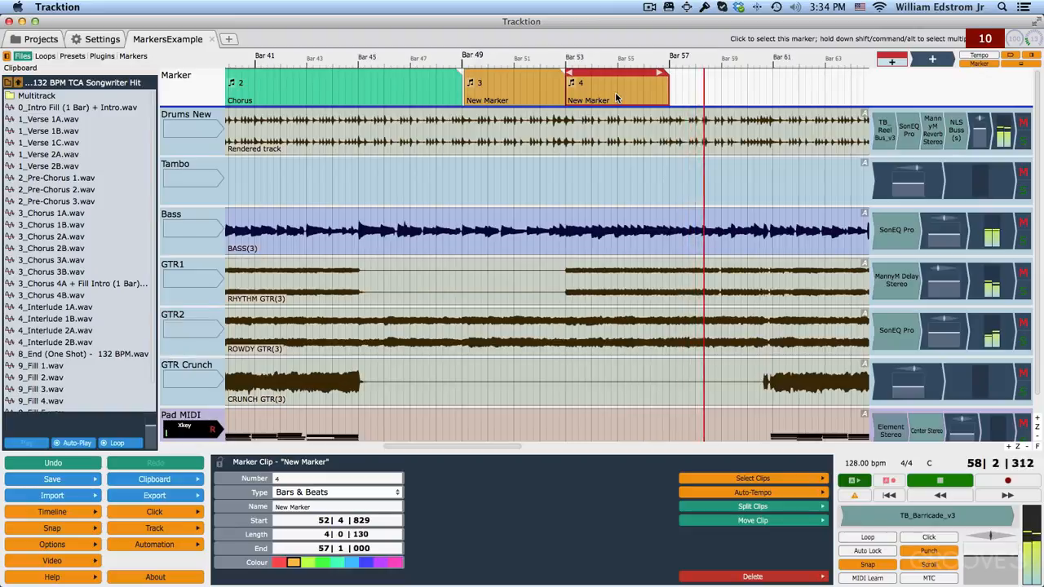
{"action": "key", "text": "m"}
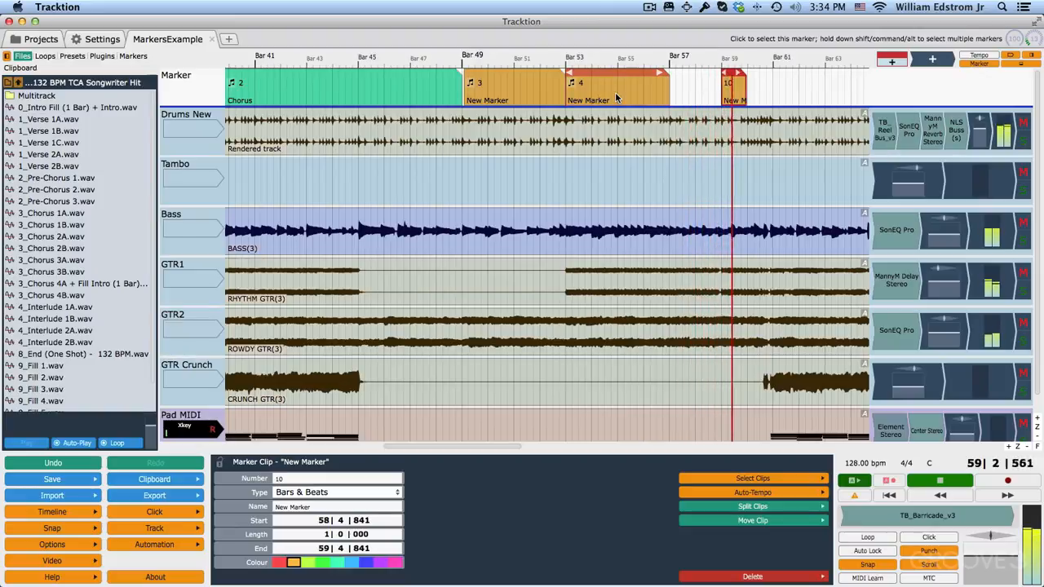
{"action": "key", "text": "space"}
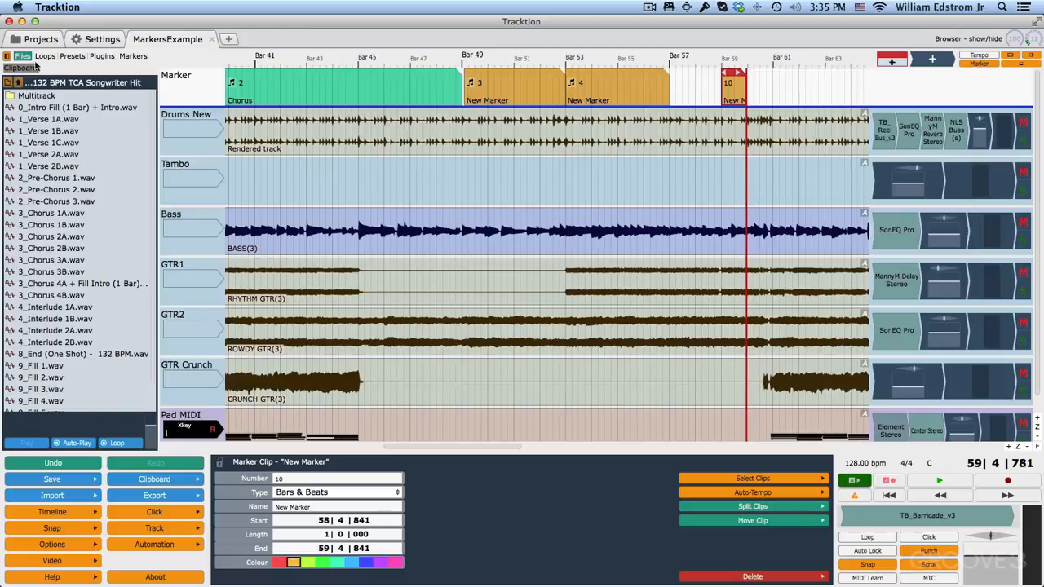
Hide and reshow the browser, and display its list of markers
{"action": "left_click", "coordinate": [17, 59]}
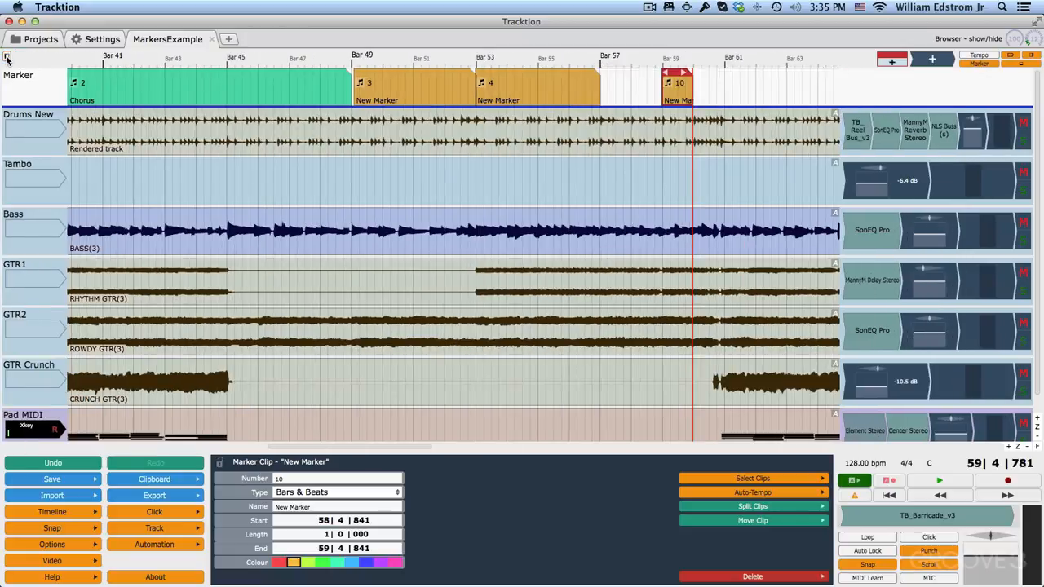
{"action": "left_click", "coordinate": [16, 59]}
{"action": "left_click", "coordinate": [128, 58]}
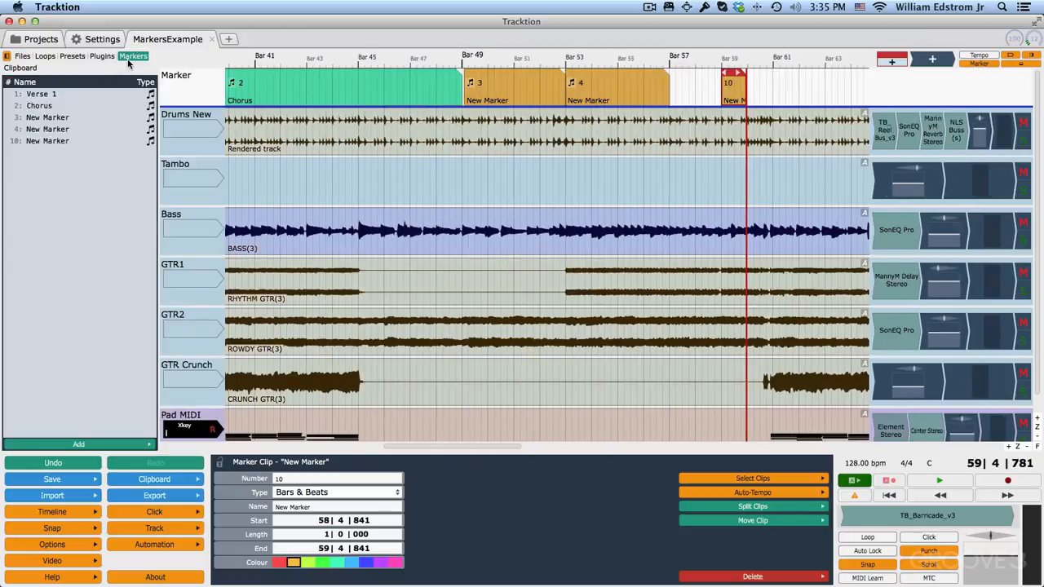
Select the markers one by one in the markers list to inspect their properties
{"action": "left_click", "coordinate": [57, 95]}
{"action": "left_click", "coordinate": [50, 106]}
{"action": "left_click", "coordinate": [48, 117]}
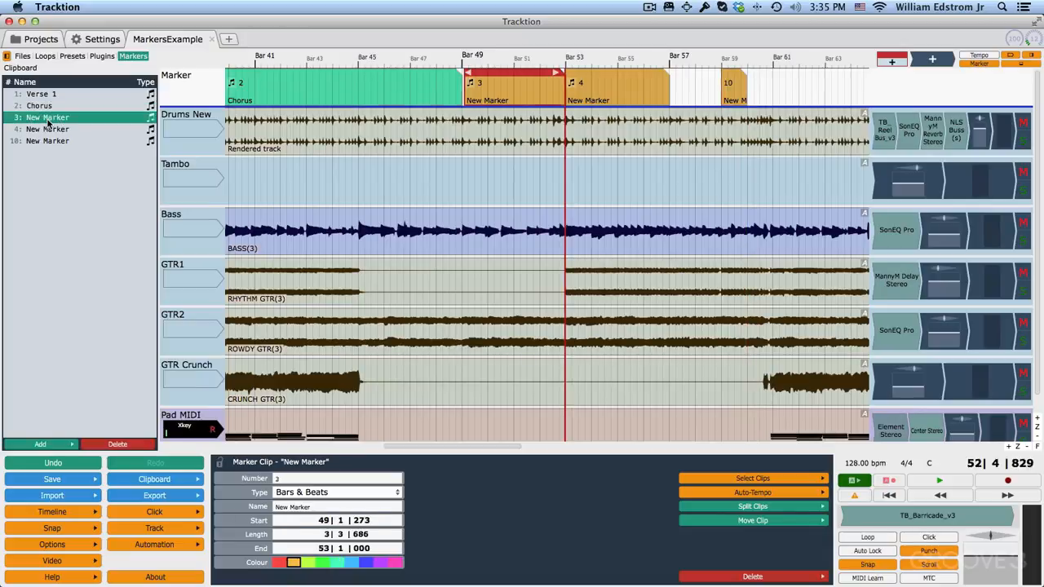
{"action": "left_click", "coordinate": [47, 129]}
{"action": "left_click", "coordinate": [47, 141]}
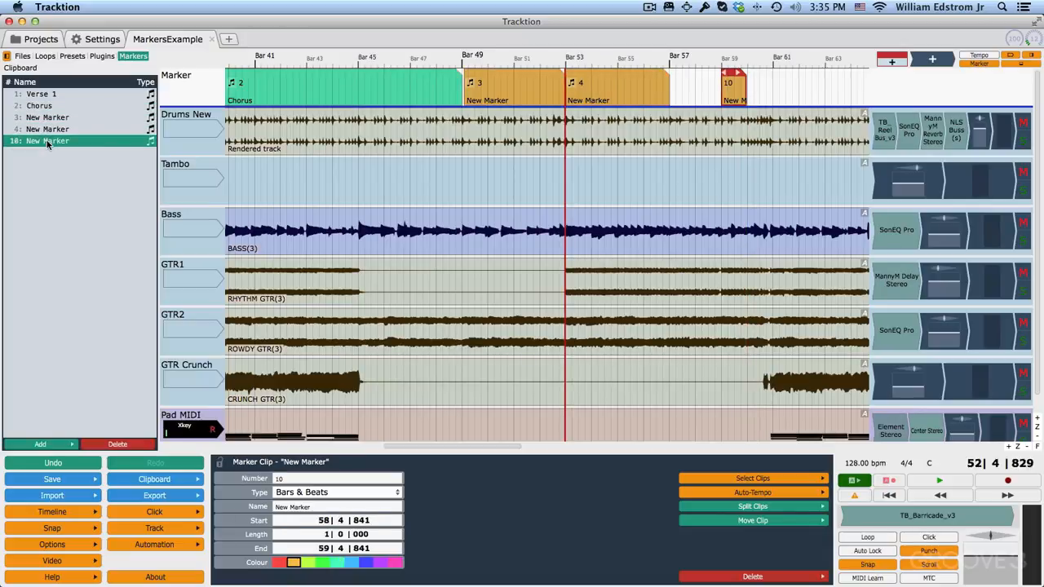
{"action": "left_click", "coordinate": [40, 95]}
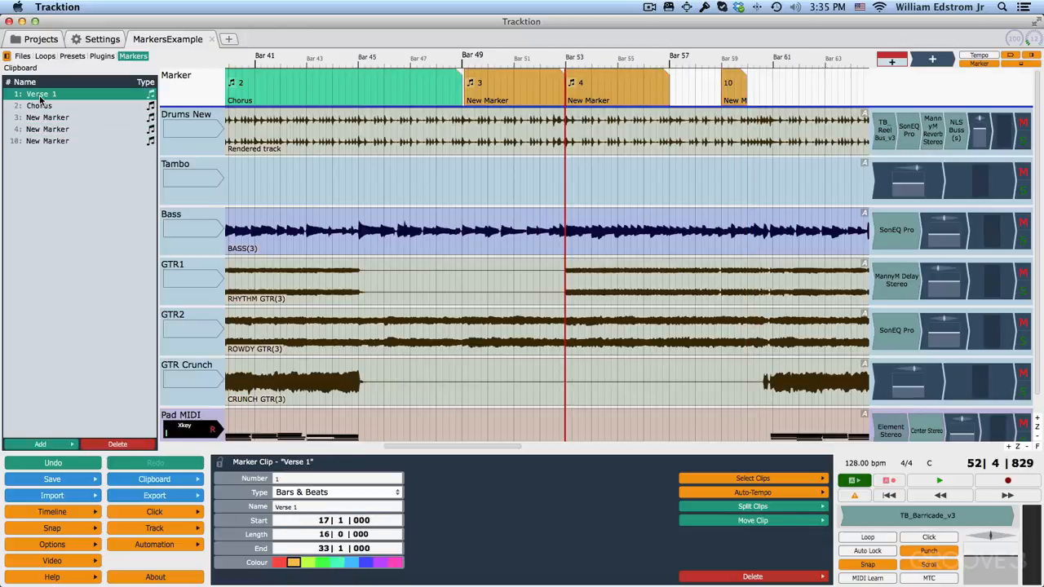
{"action": "left_click", "coordinate": [46, 119]}
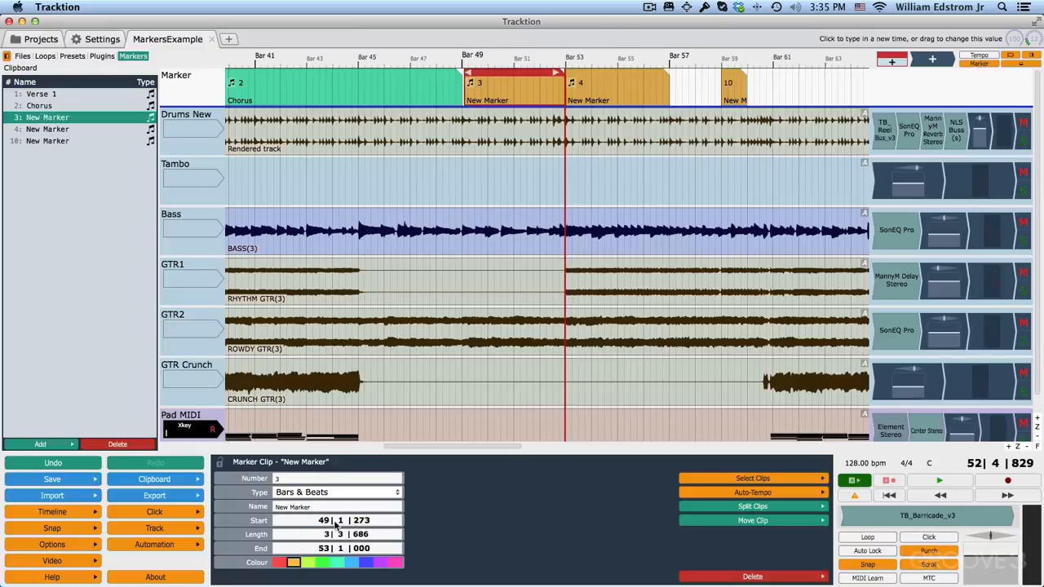
Rename marker 4 as Bridge
{"action": "left_click", "coordinate": [47, 129]}
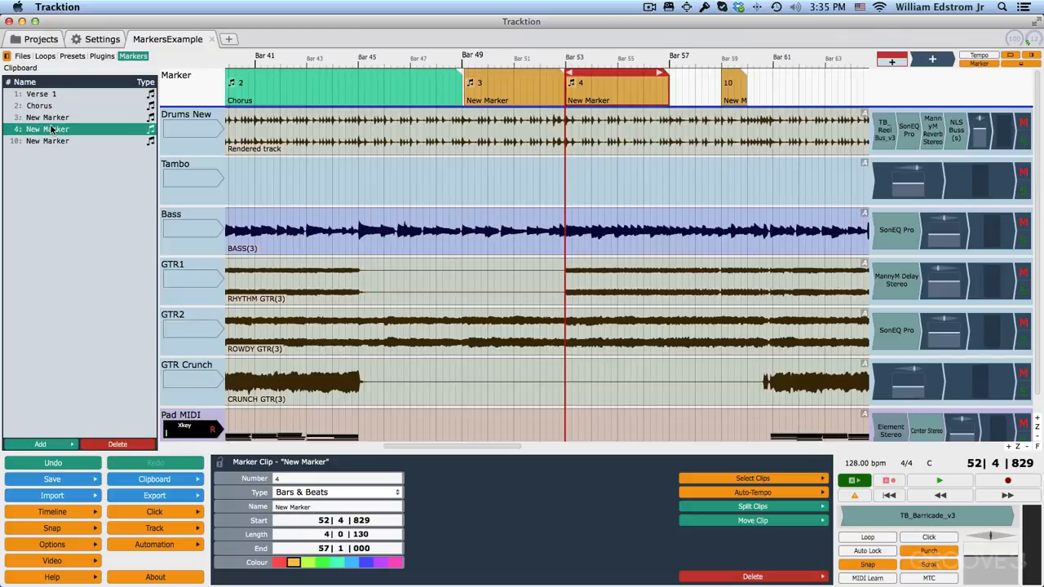
{"action": "left_click", "coordinate": [314, 506]}
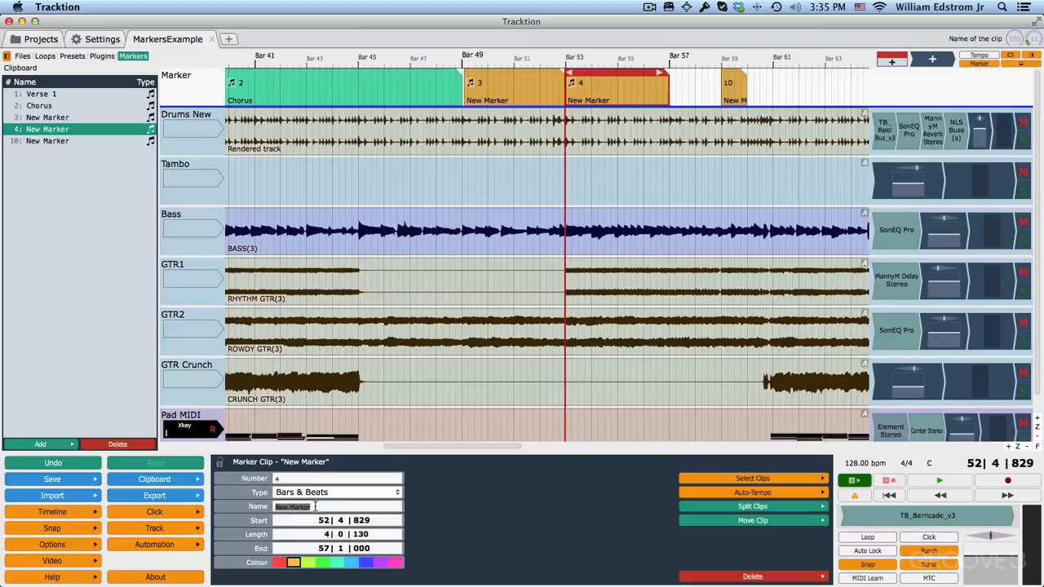
{"action": "type", "text": "Bridge"}
{"action": "key", "text": "Return"}
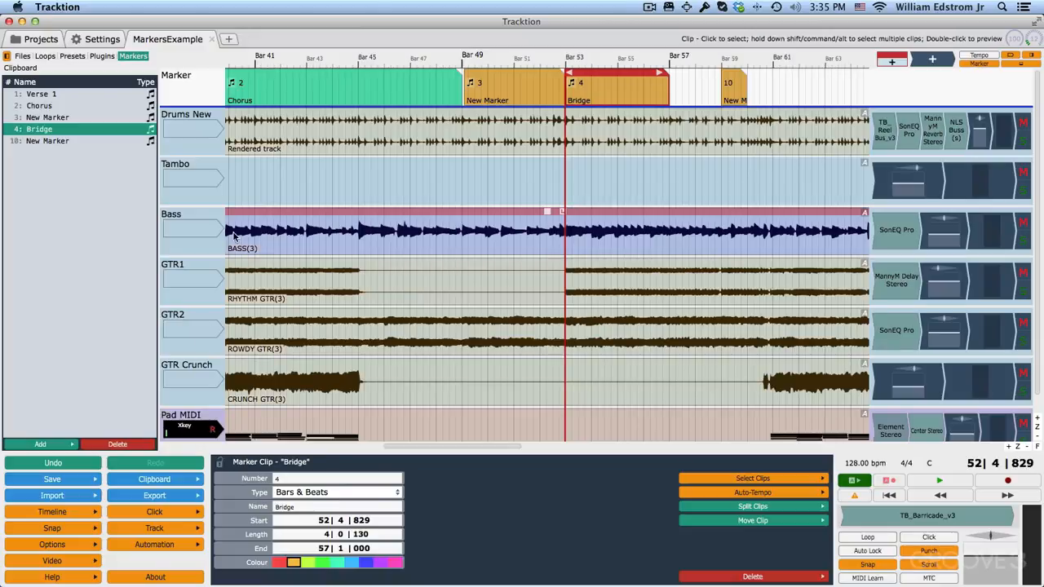
Play from bar 41 within the Chorus marker and jump to markers 3, 4 and 10 from the list
{"action": "left_click", "coordinate": [265, 87]}
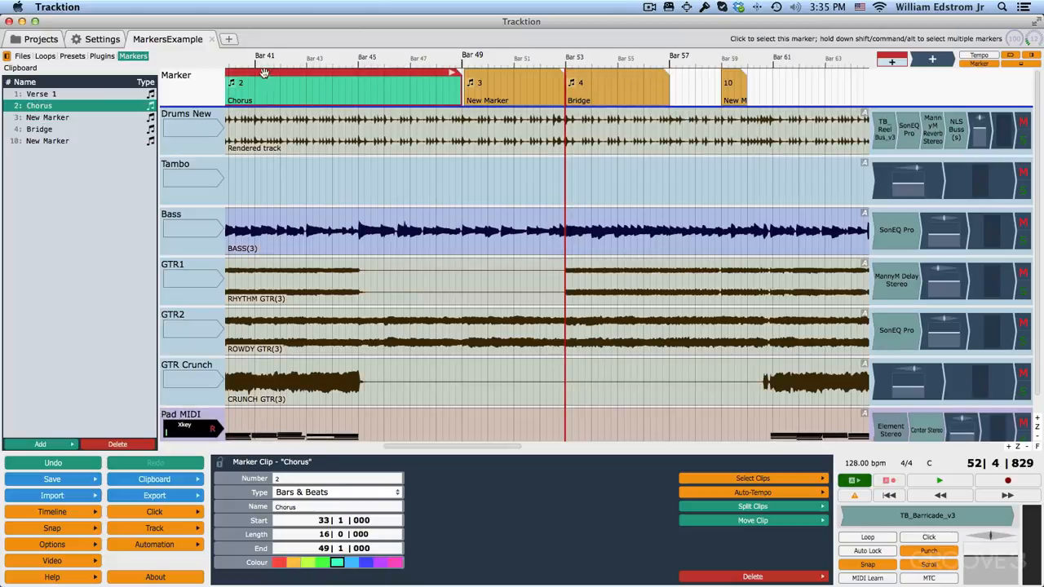
{"action": "left_click", "coordinate": [267, 88]}
{"action": "key", "text": "space"}
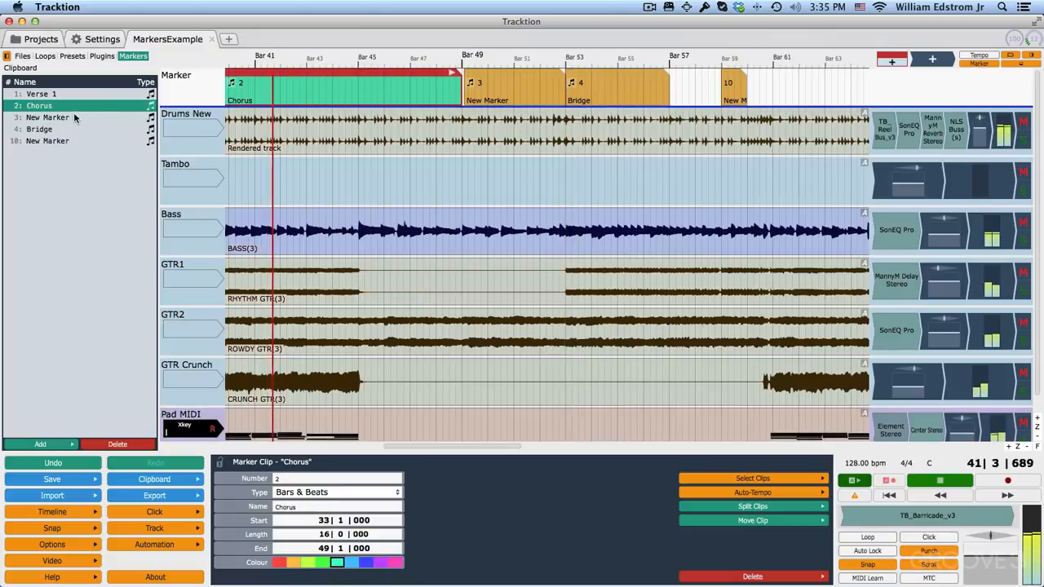
{"action": "left_click", "coordinate": [50, 118]}
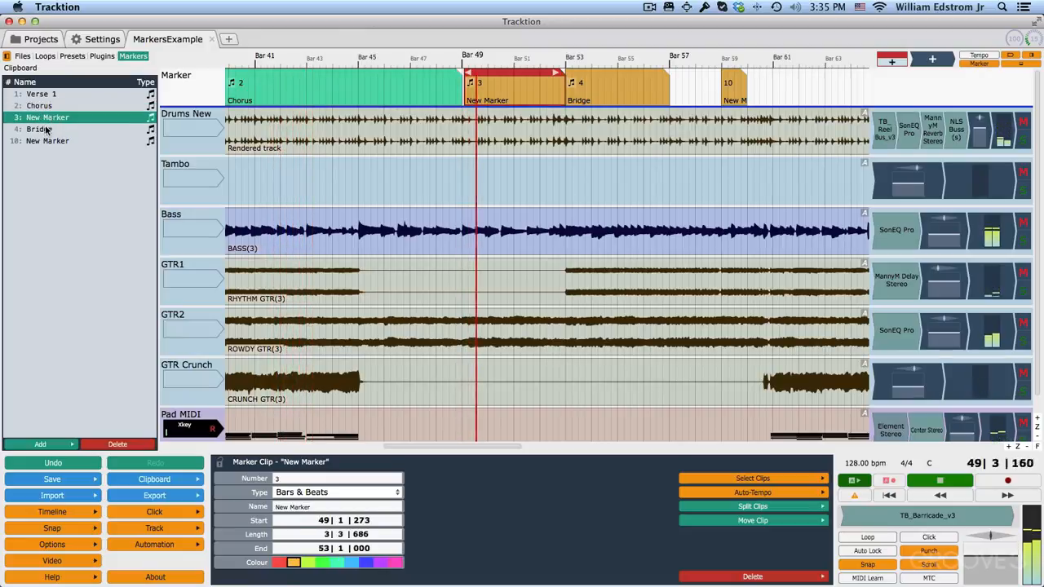
{"action": "left_click", "coordinate": [44, 127]}
{"action": "left_click", "coordinate": [47, 141]}
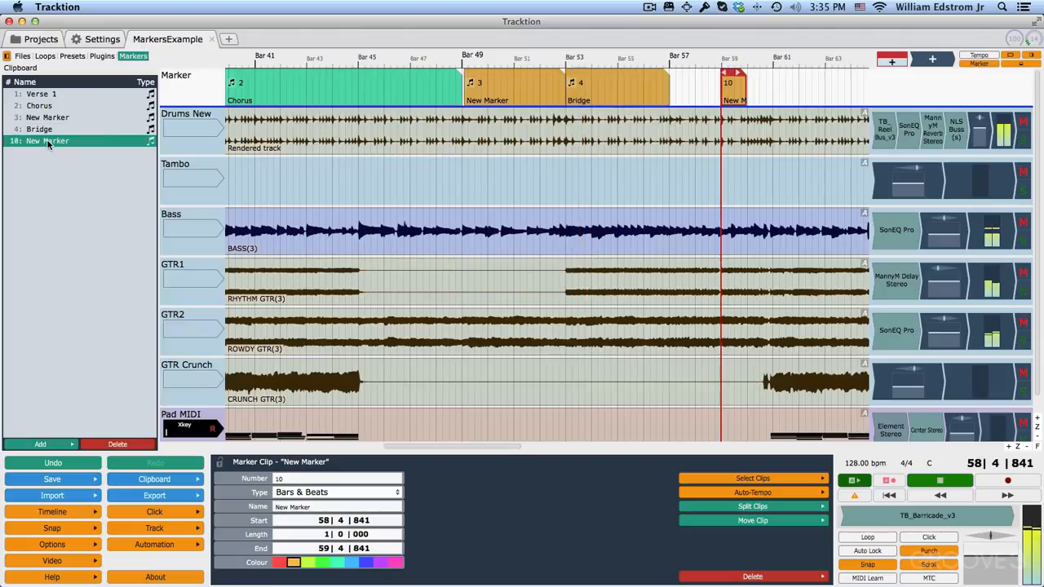
Stop playback, move the cursor to markers 3 and 4 from the list, and select marker 10
{"action": "left_click", "coordinate": [50, 118]}
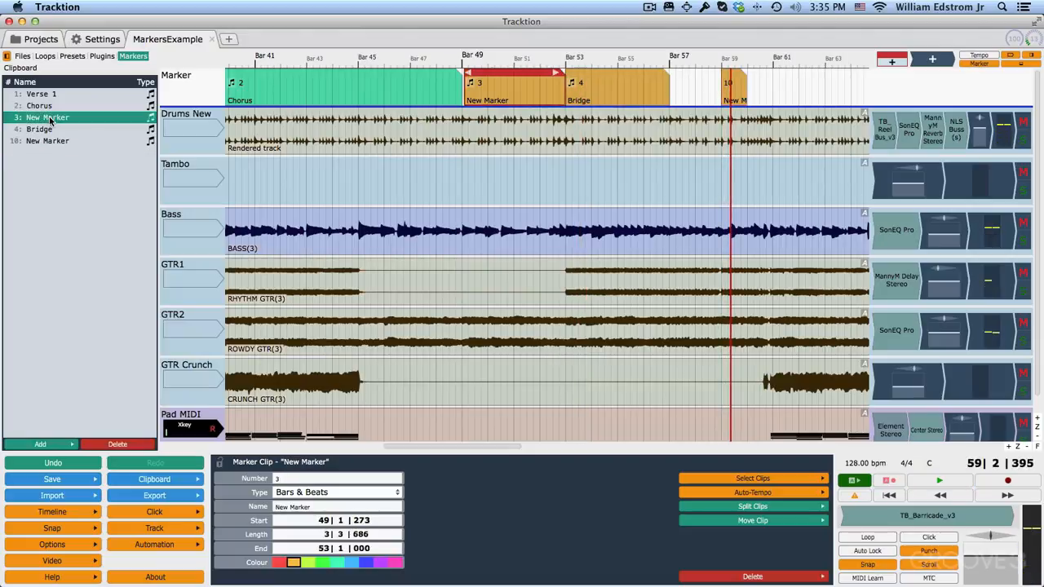
{"action": "left_click", "coordinate": [47, 106]}
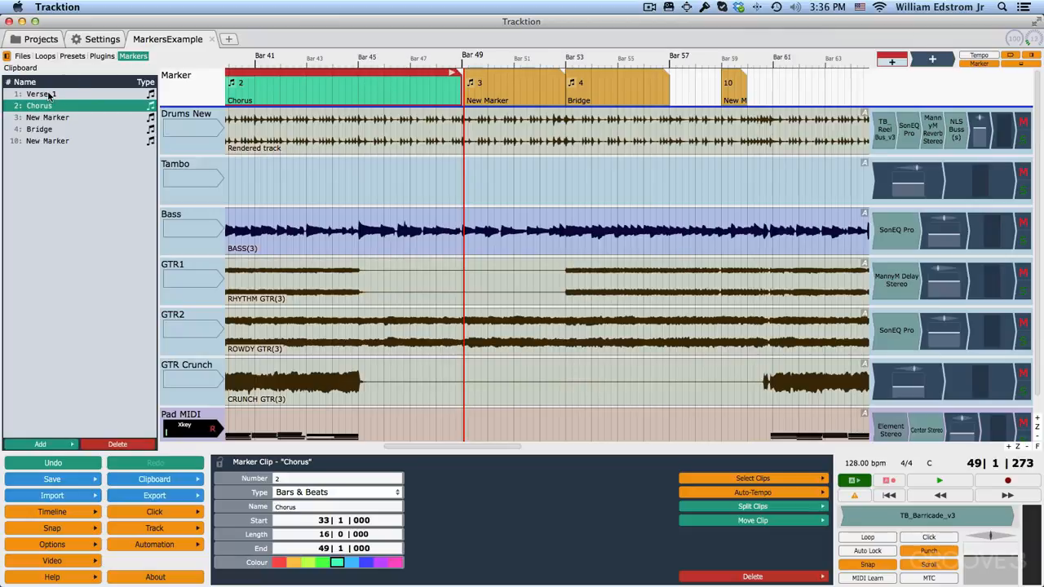
{"action": "left_click", "coordinate": [40, 130]}
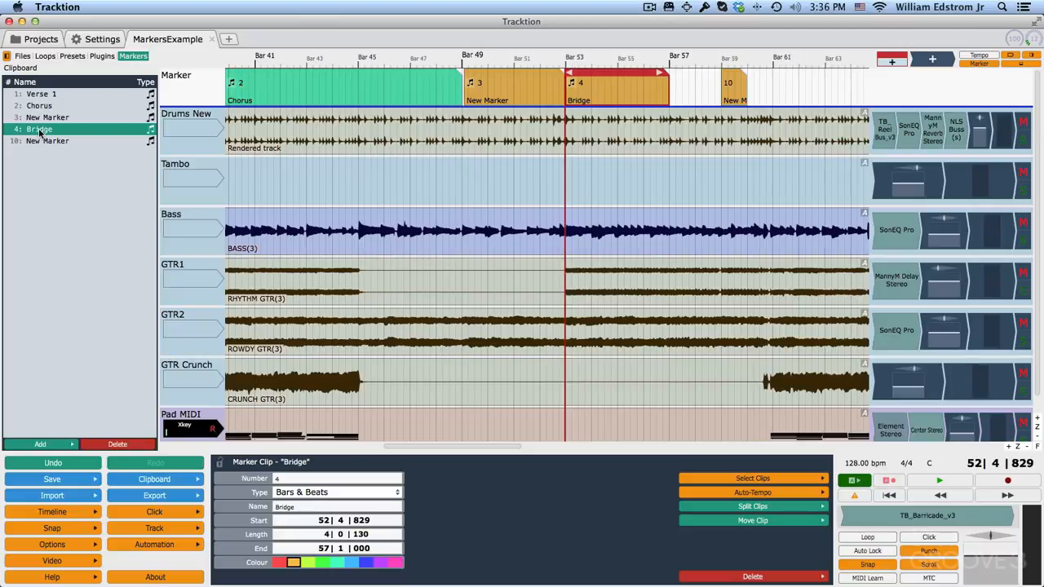
{"action": "left_click", "coordinate": [42, 141]}
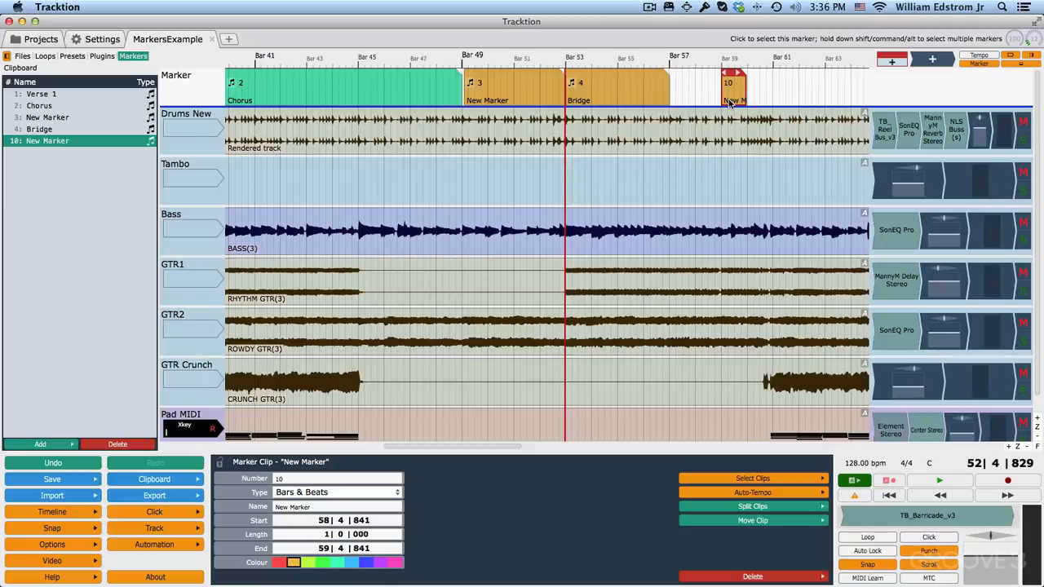
Set the in/out marks around marker 3, and extend them to span both marker 3 and Bridge
{"action": "left_click", "coordinate": [495, 97]}
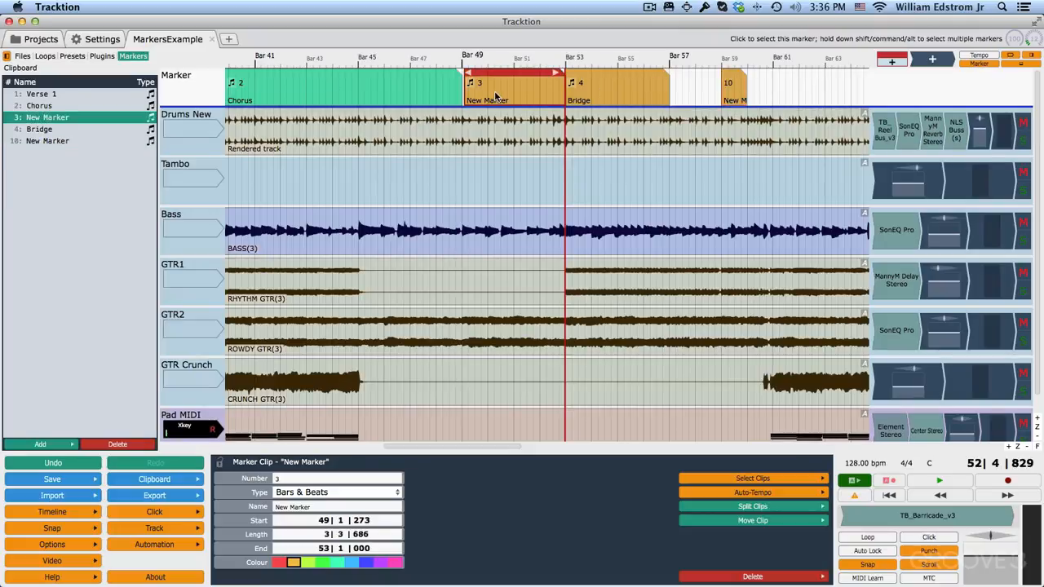
{"action": "key", "text": "n"}
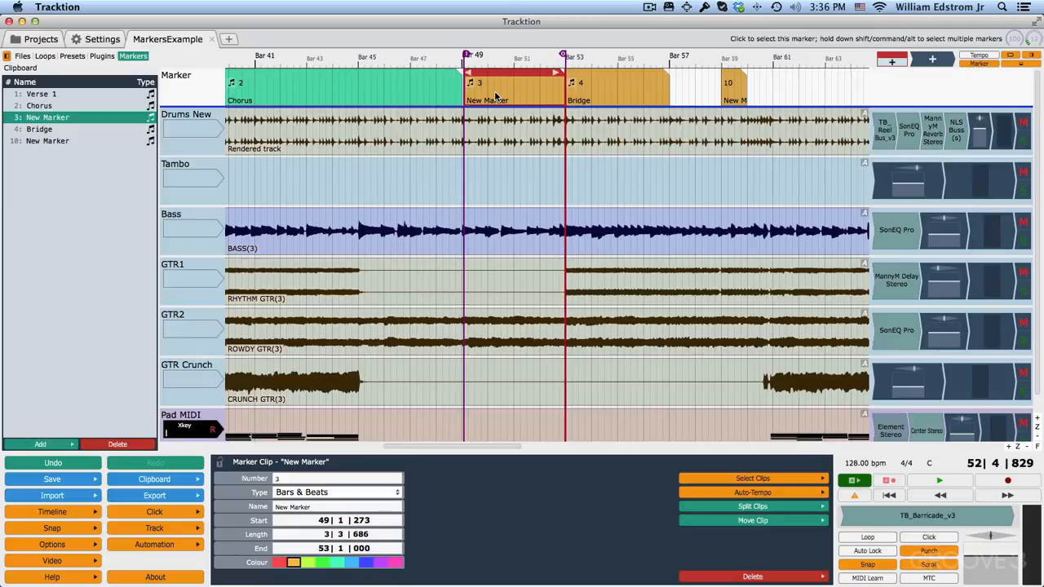
{"action": "left_click", "coordinate": [627, 96], "text": "shift"}
{"action": "key", "text": "n"}
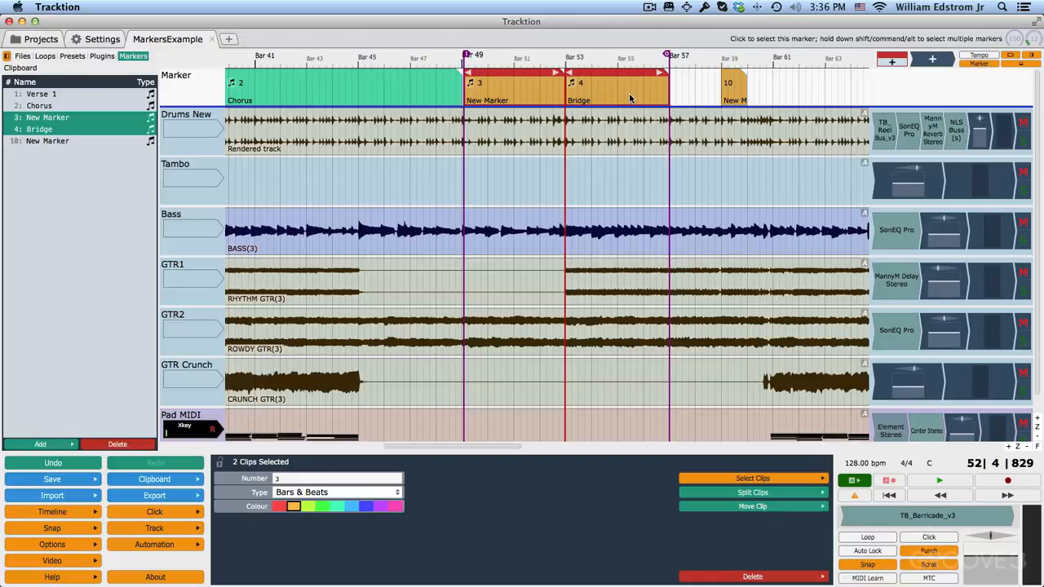
Split the marker track into bars-and-beats and timecode tracks, and add absolute TC markers at bars 44 and 46, both on beat 2
{"action": "key", "text": "k"}
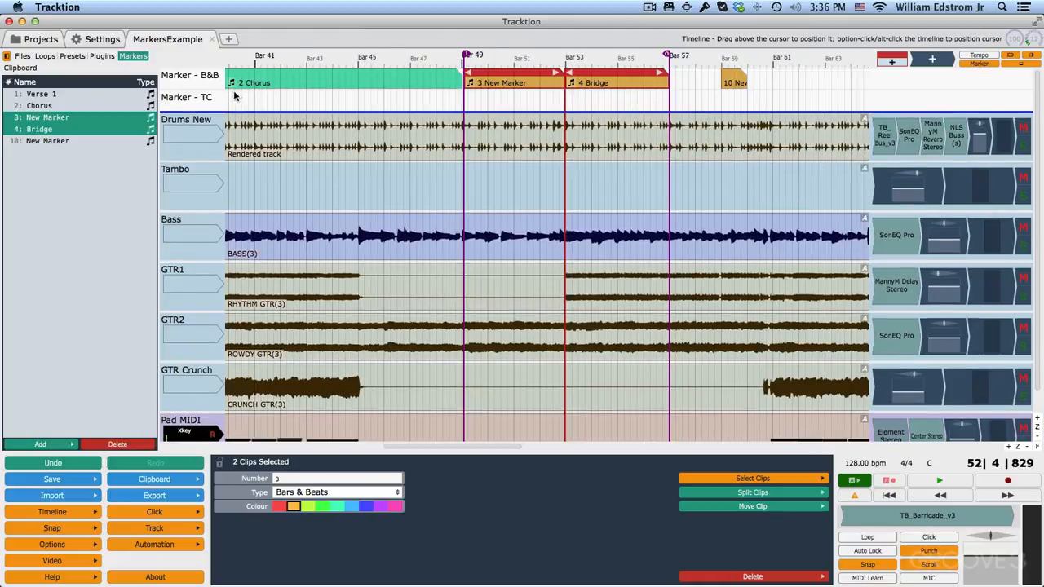
{"action": "left_click", "coordinate": [338, 108]}
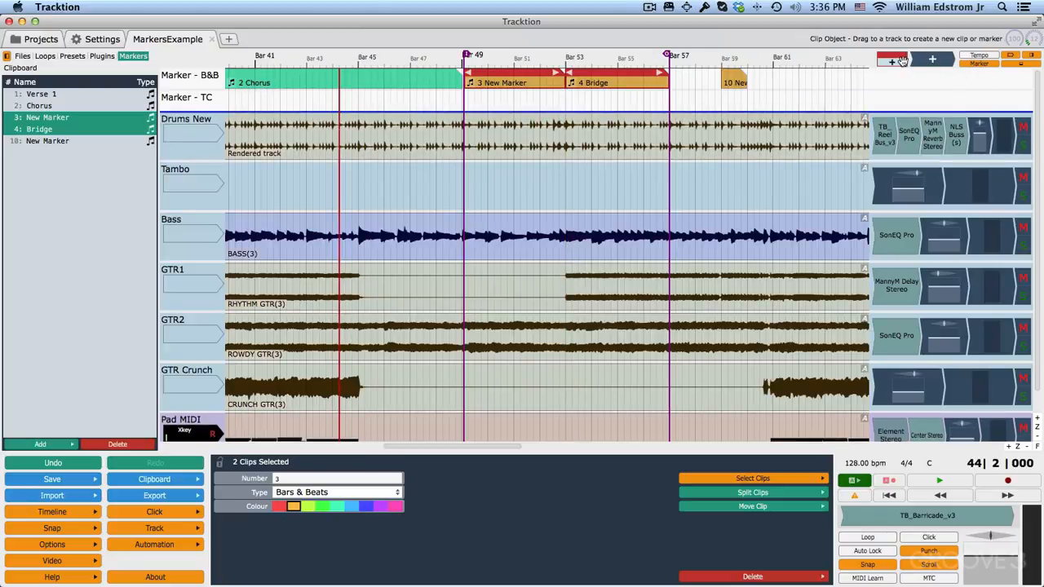
{"action": "mouse_move", "coordinate": [892, 62]}
{"action": "left_mouse_down"}
{"action": "mouse_move", "coordinate": [473, 108]}
{"action": "mouse_move", "coordinate": [341, 99]}
{"action": "left_mouse_up"}
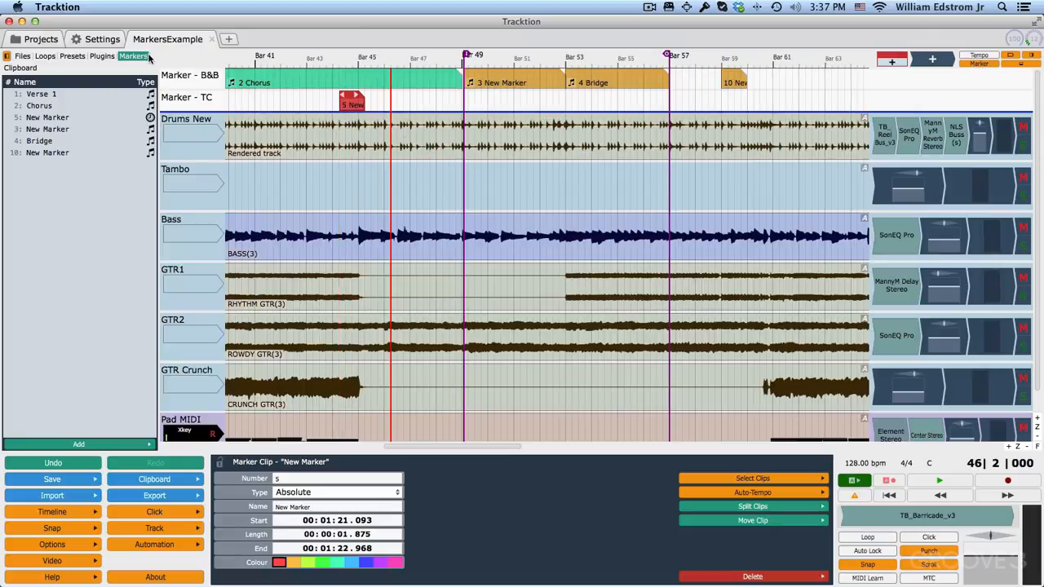
{"action": "left_click", "coordinate": [78, 444]}
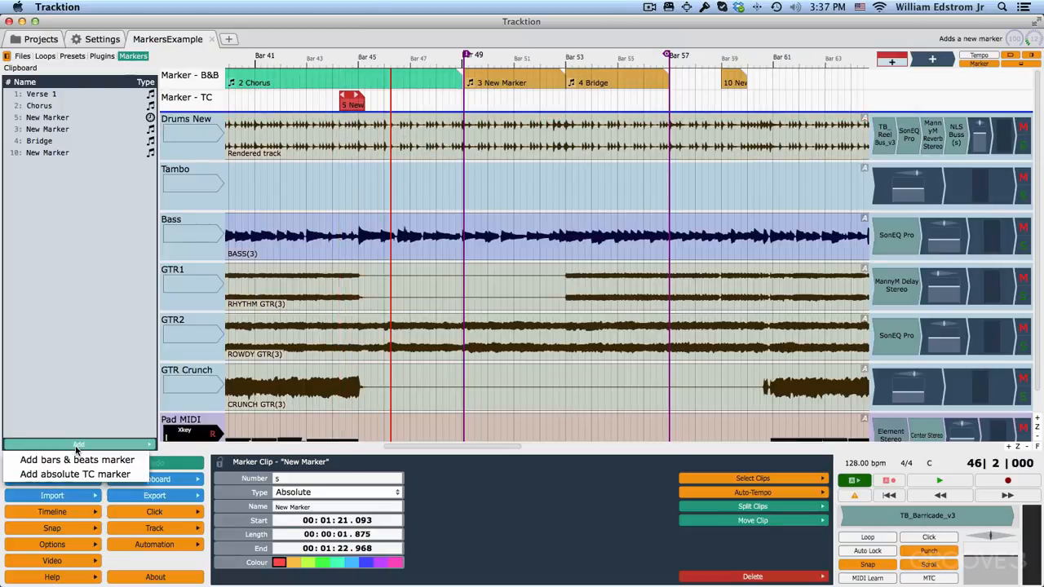
{"action": "left_click", "coordinate": [80, 475]}
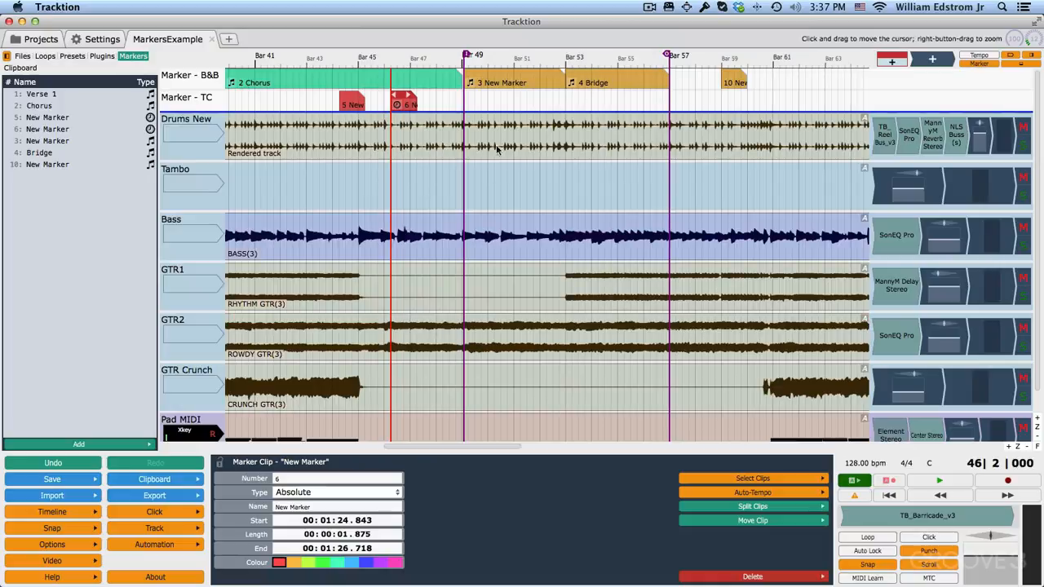
Align the start of marker 3 with bar 49, and move it back and forth between the timecode and bars-and-beats tracks
{"action": "left_click", "coordinate": [516, 83]}
{"action": "left_click_drag", "start_coordinate": [516, 83], "coordinate": [517, 76]}
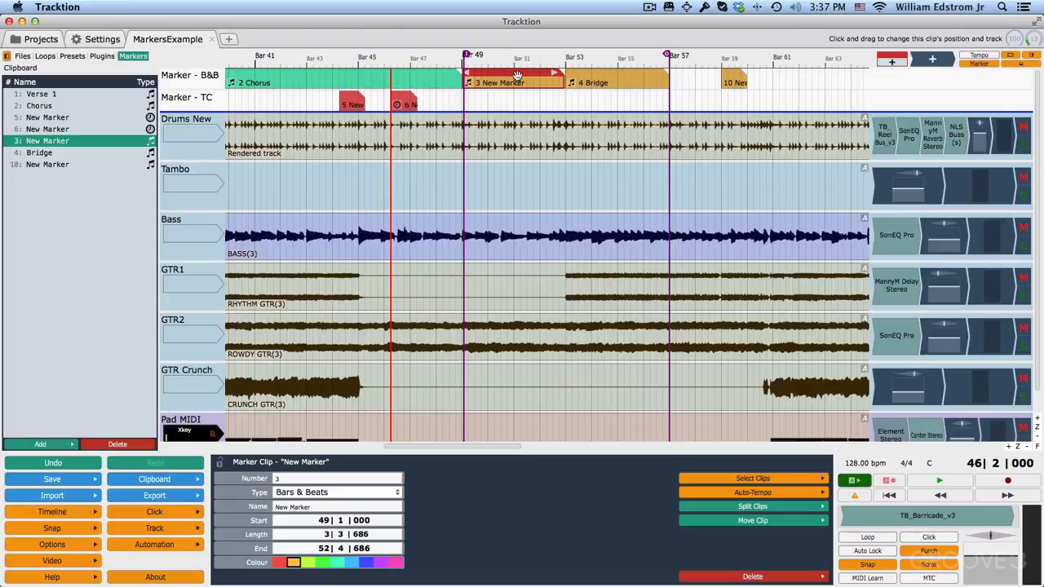
{"action": "key", "text": "alt+Down"}
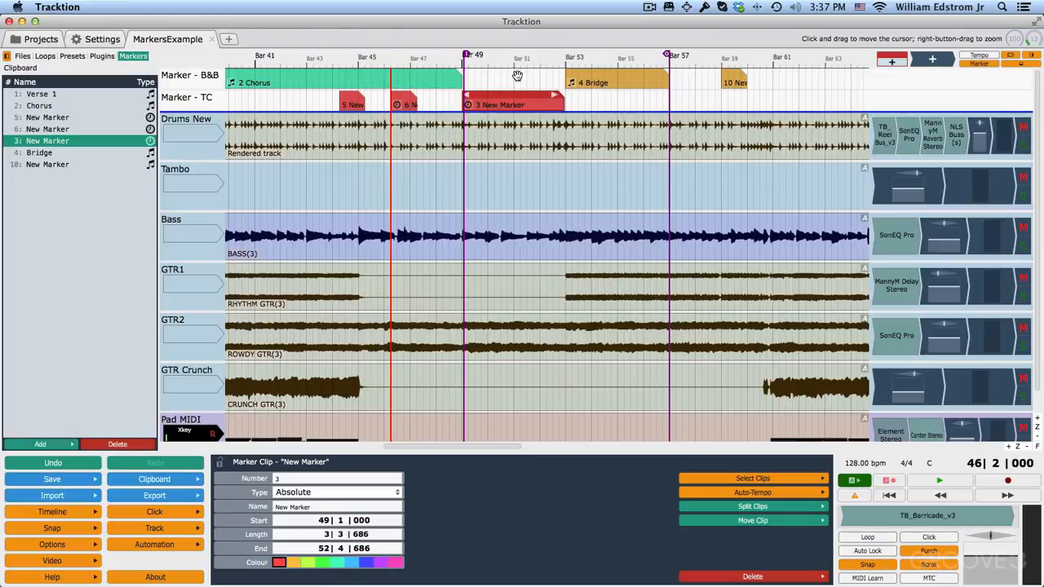
{"action": "key", "text": "alt+Up"}
{"action": "key", "text": "alt+Down"}
{"action": "key", "text": "alt+Up"}
{"action": "key", "text": "alt+Down"}
{"action": "key", "text": "alt+Up"}
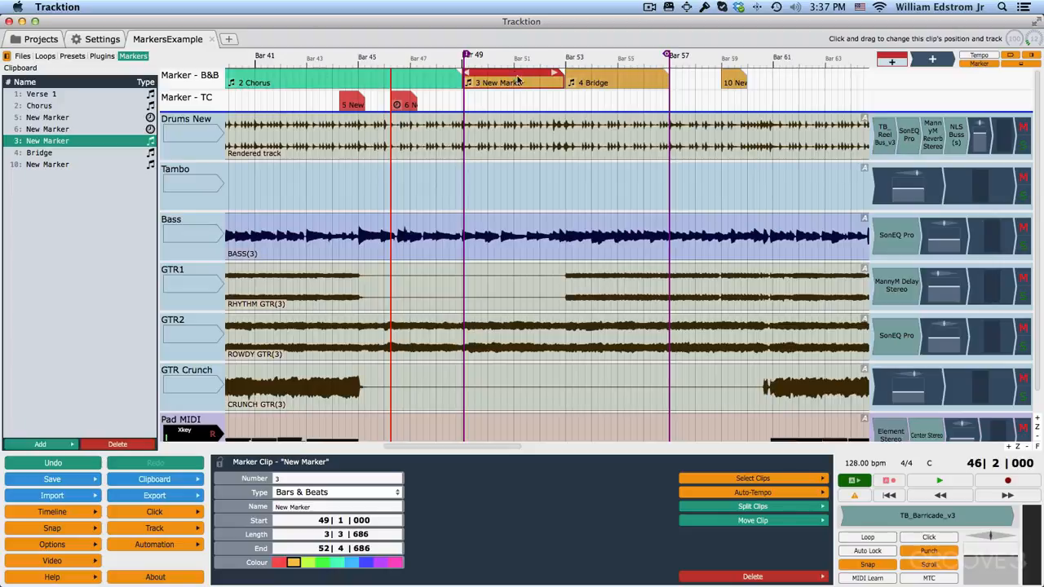
Set the type of marker 3 to Absolute
{"action": "left_click", "coordinate": [363, 493]}
{"action": "left_click", "coordinate": [348, 507]}
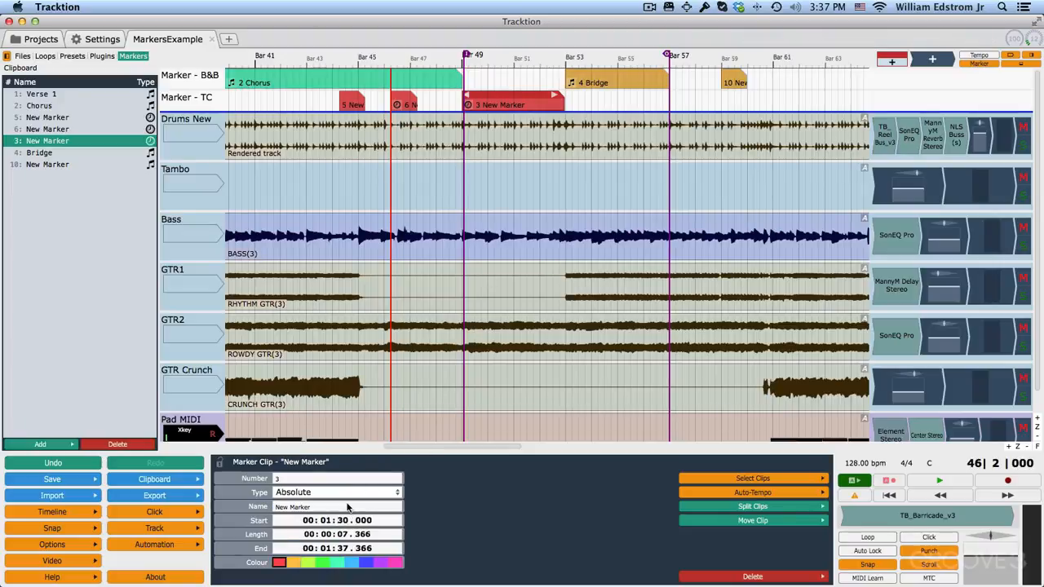